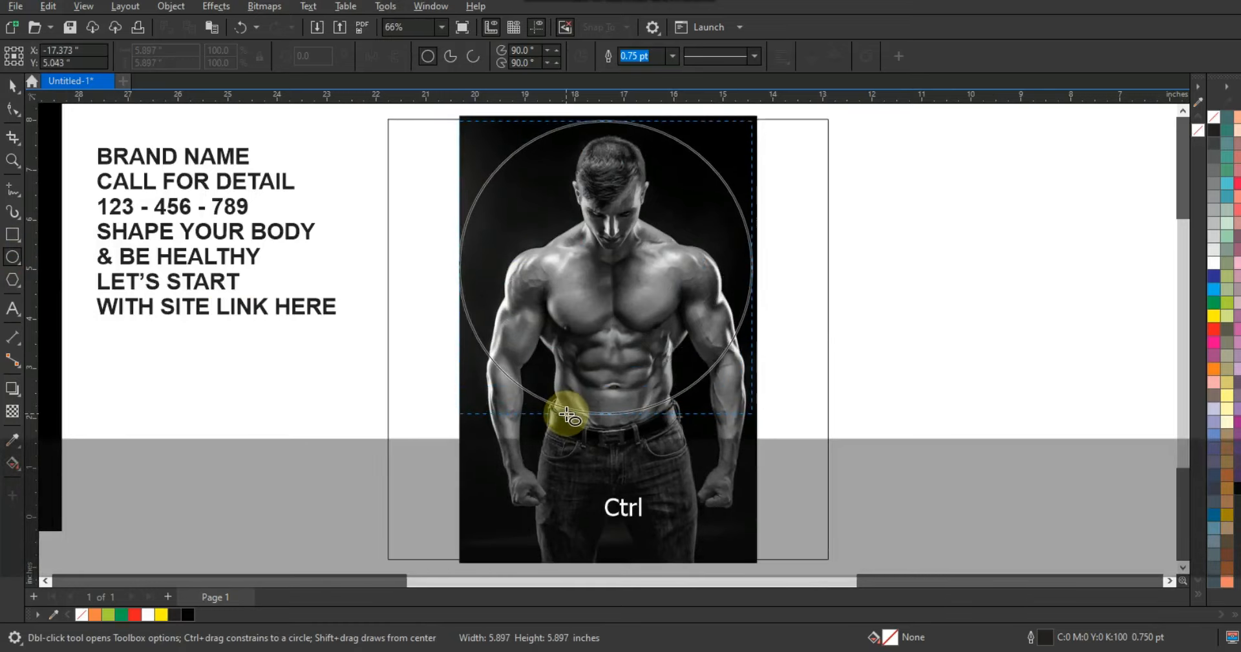
Give the circle a green outline and center it horizontally on the standing bodybuilder photo.
left_click(11, 84)
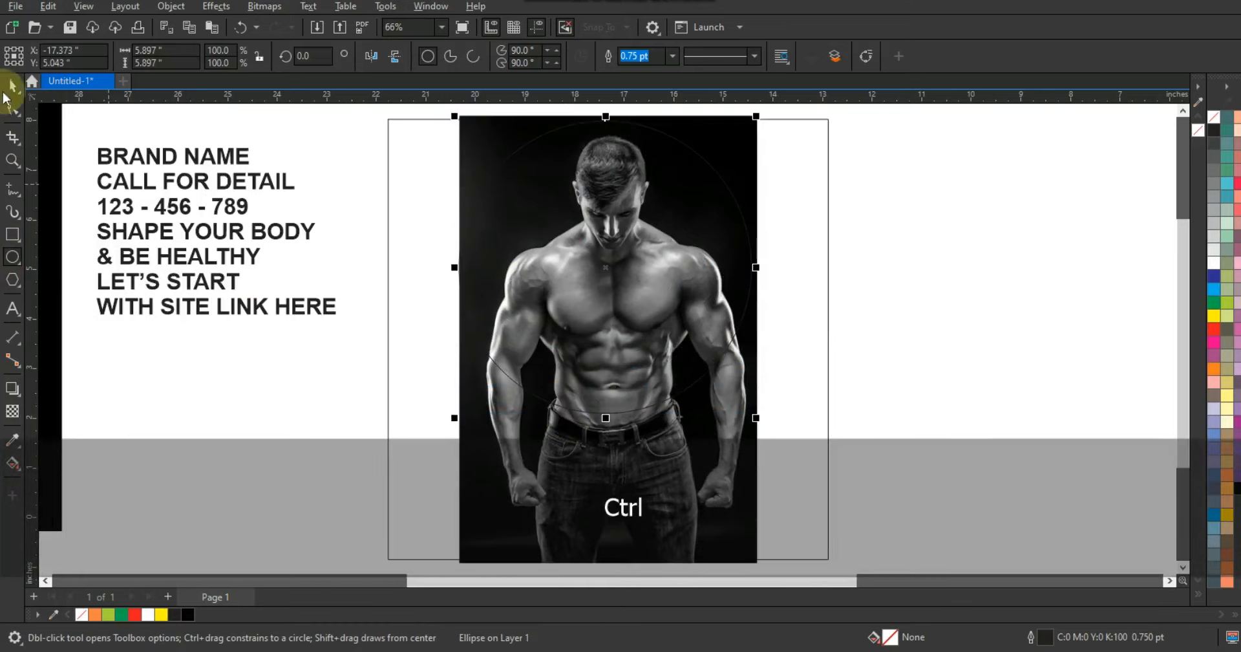
right_click(1215, 301)
left_click(730, 464, "shift")
key("c")
Create a smaller concentric copy of the green circle scaled to about 75.5%, 4.45 inches in diameter.
left_click(717, 176)
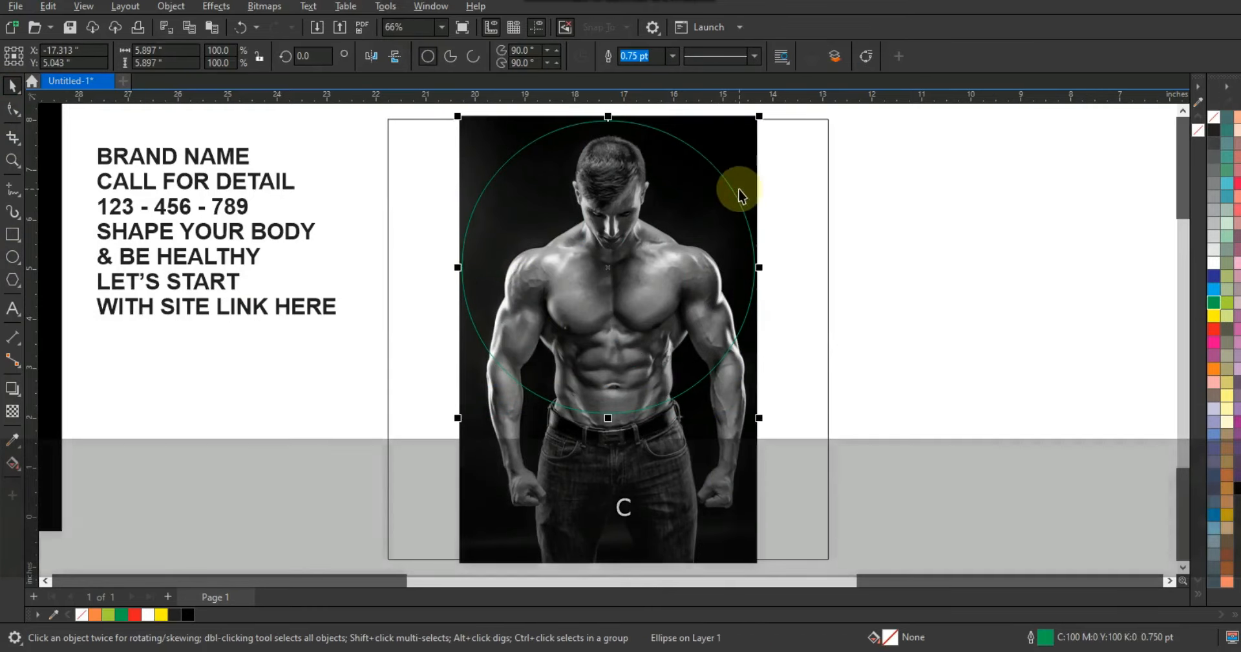
left_click_drag(759, 121, 741, 157)
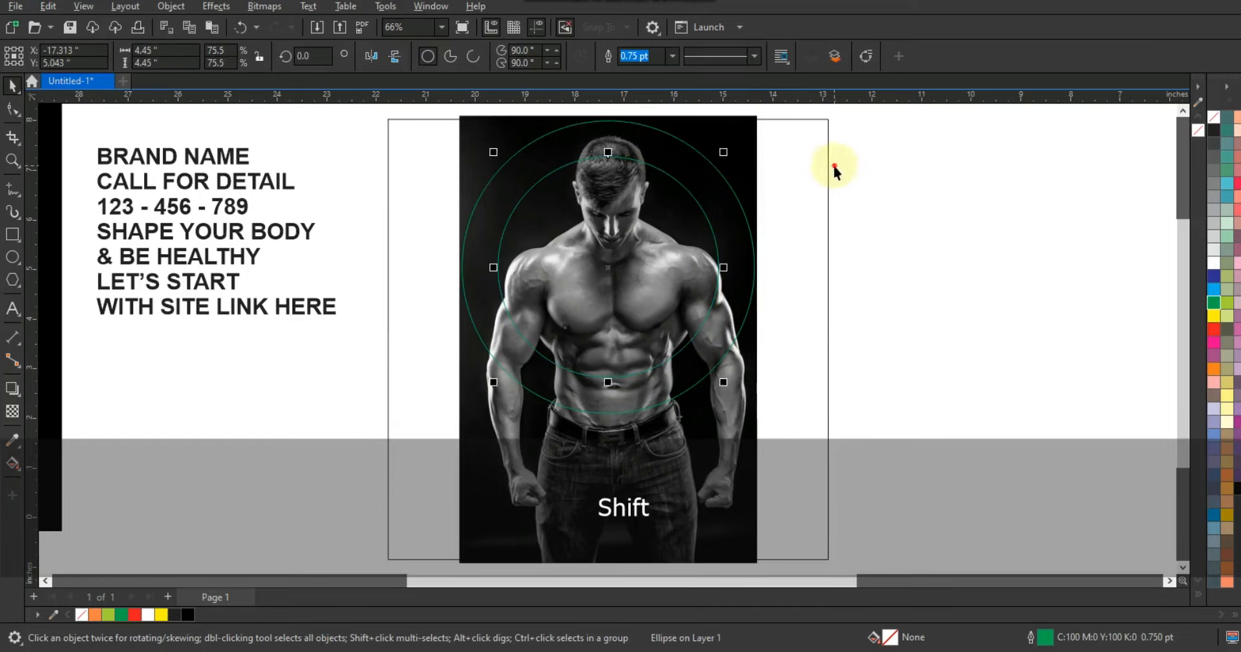
left_click(832, 165)
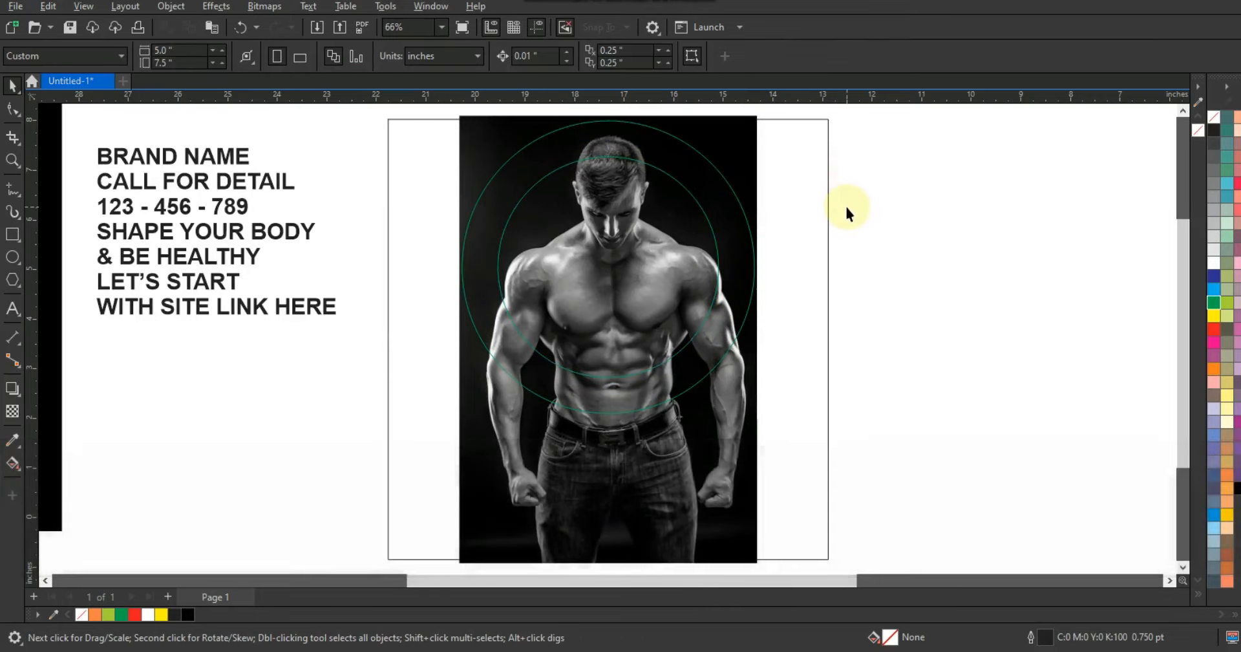
Combine the inner and outer green circles into a single ring curve.
left_click(689, 189)
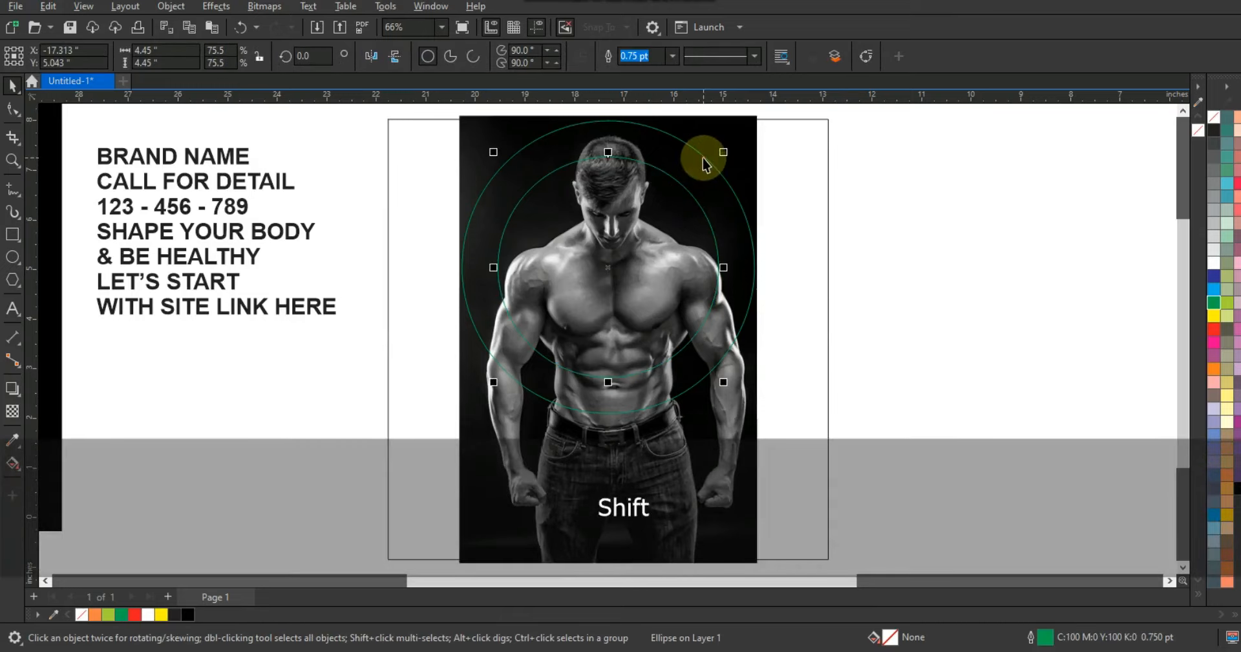
left_click(703, 160, "shift")
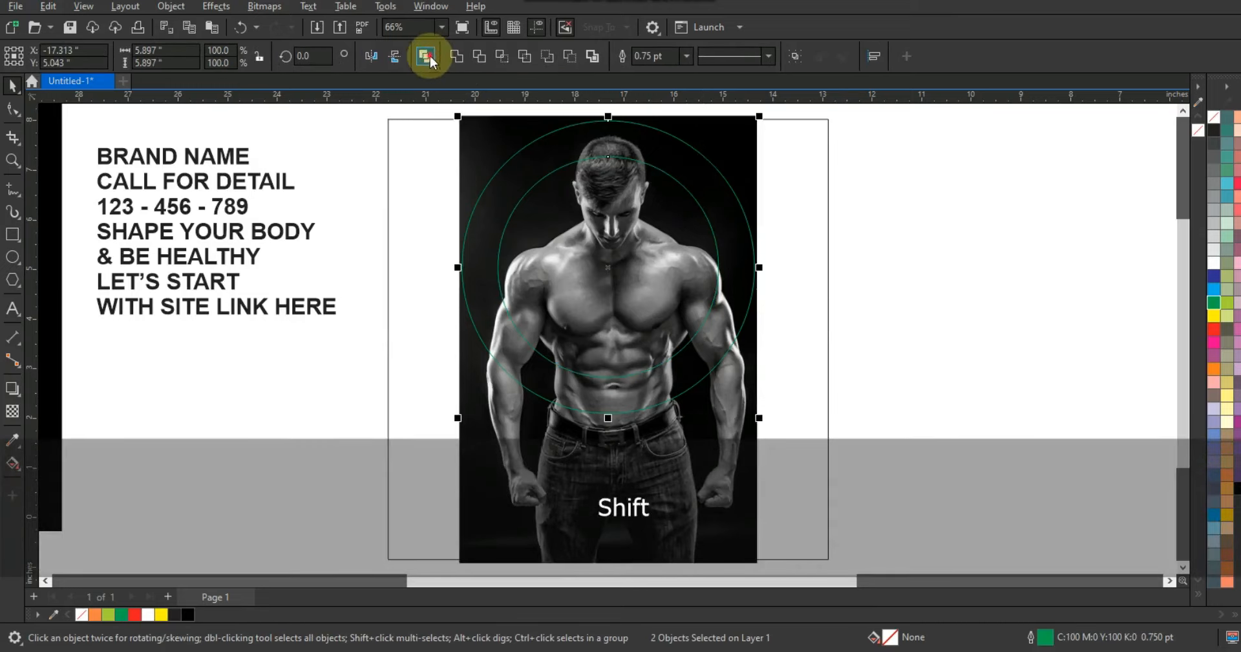
left_click(427, 57)
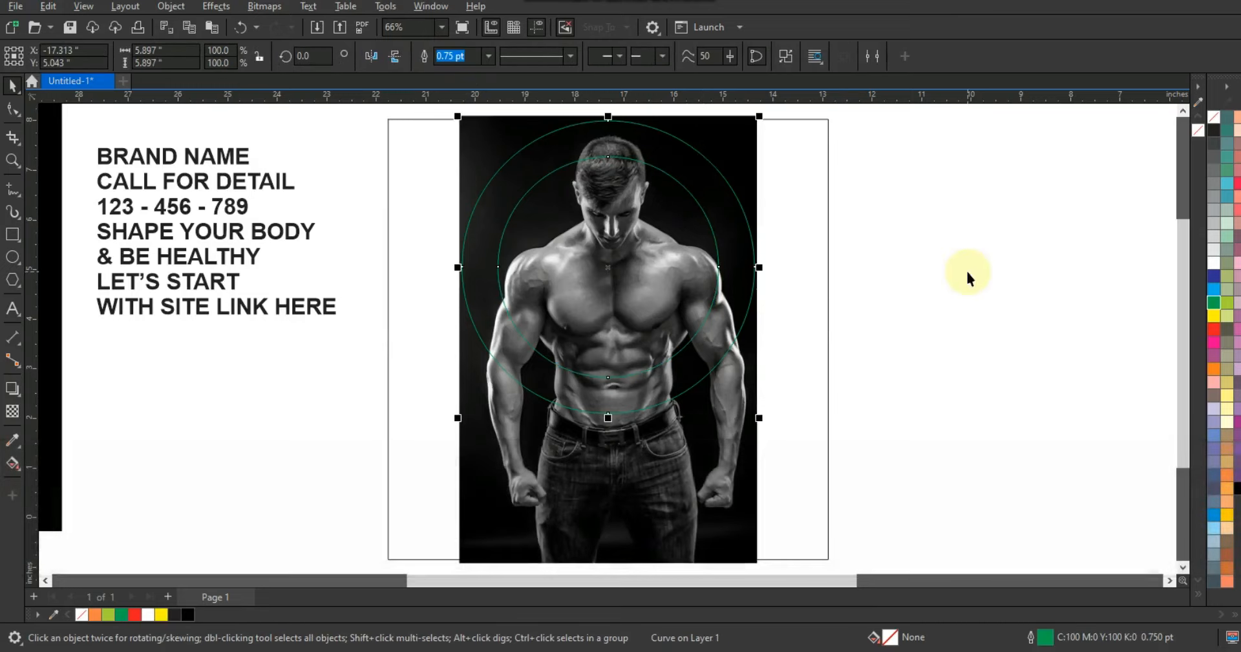
left_click(967, 270)
Draw a closed six-node freehand shape around the upper arm on the photo's right side, where it crosses the ring.
scroll(805, 263, "up", 1)
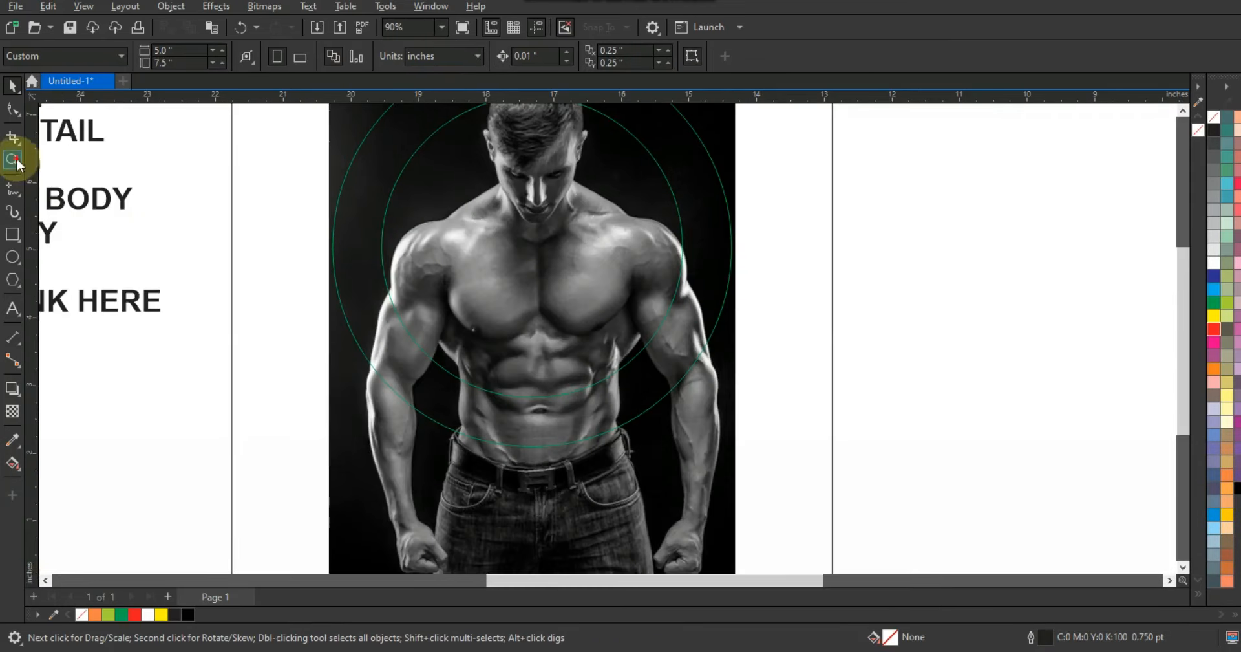
left_click(13, 159)
right_click(521, 265)
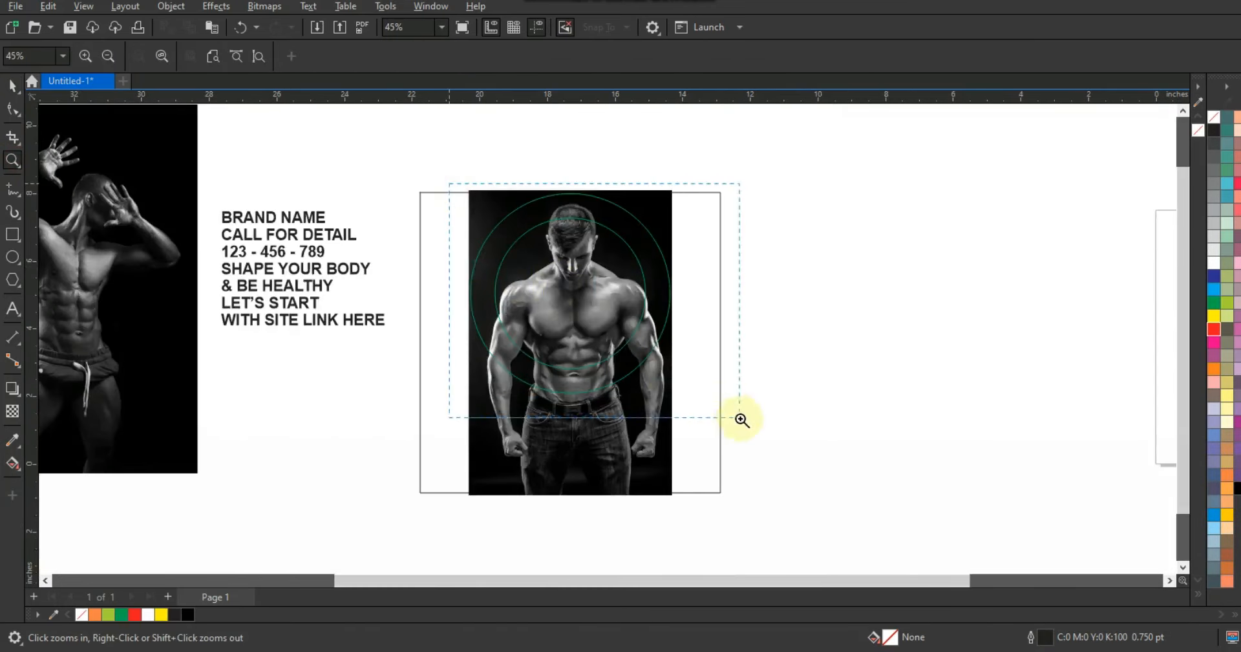
left_click(608, 389)
left_click(644, 375)
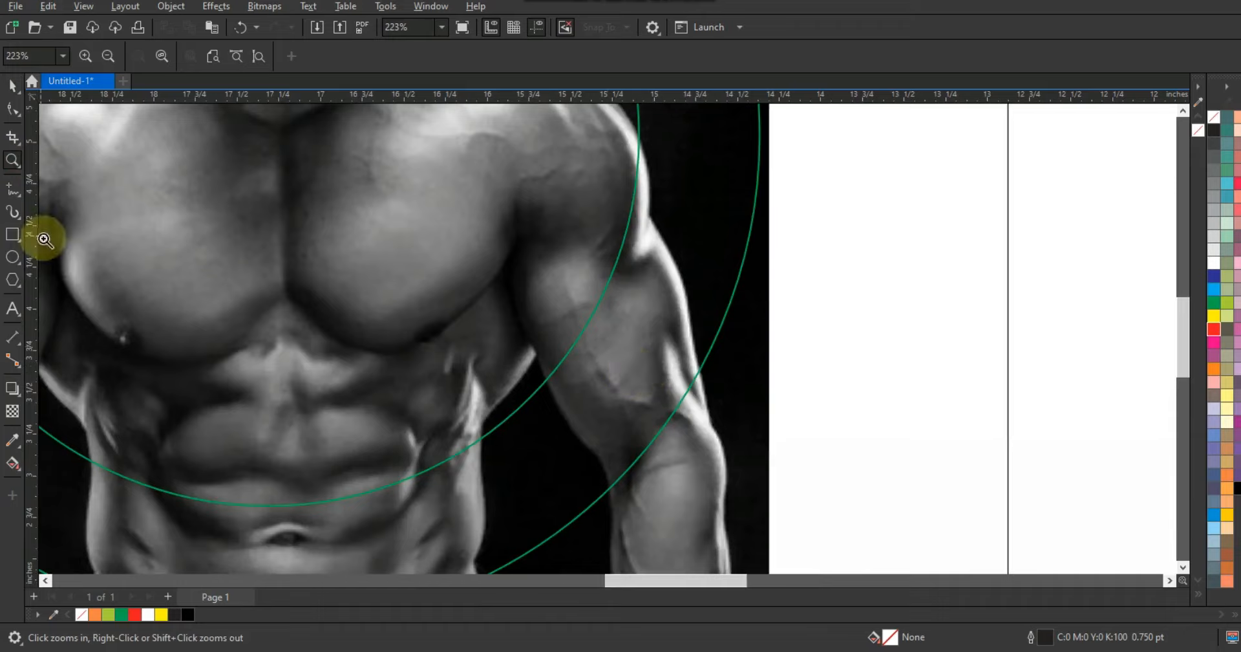
left_click(12, 188)
left_click_drag(629, 120, 650, 216)
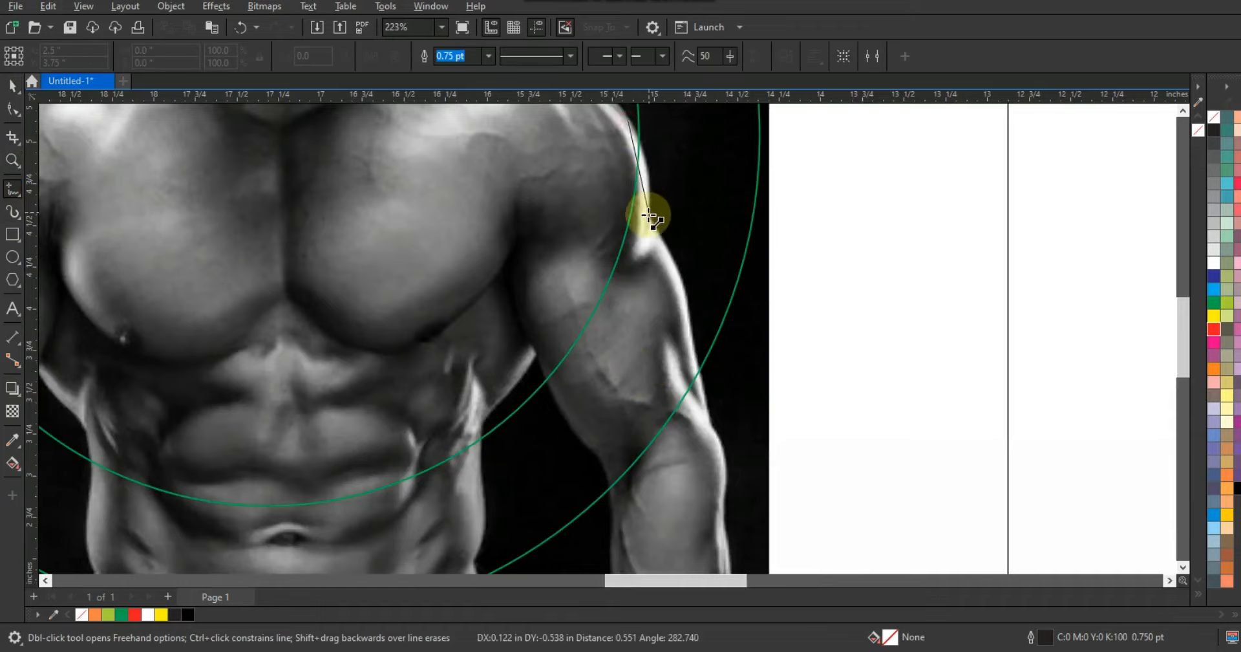
left_click(647, 216)
left_click(698, 371)
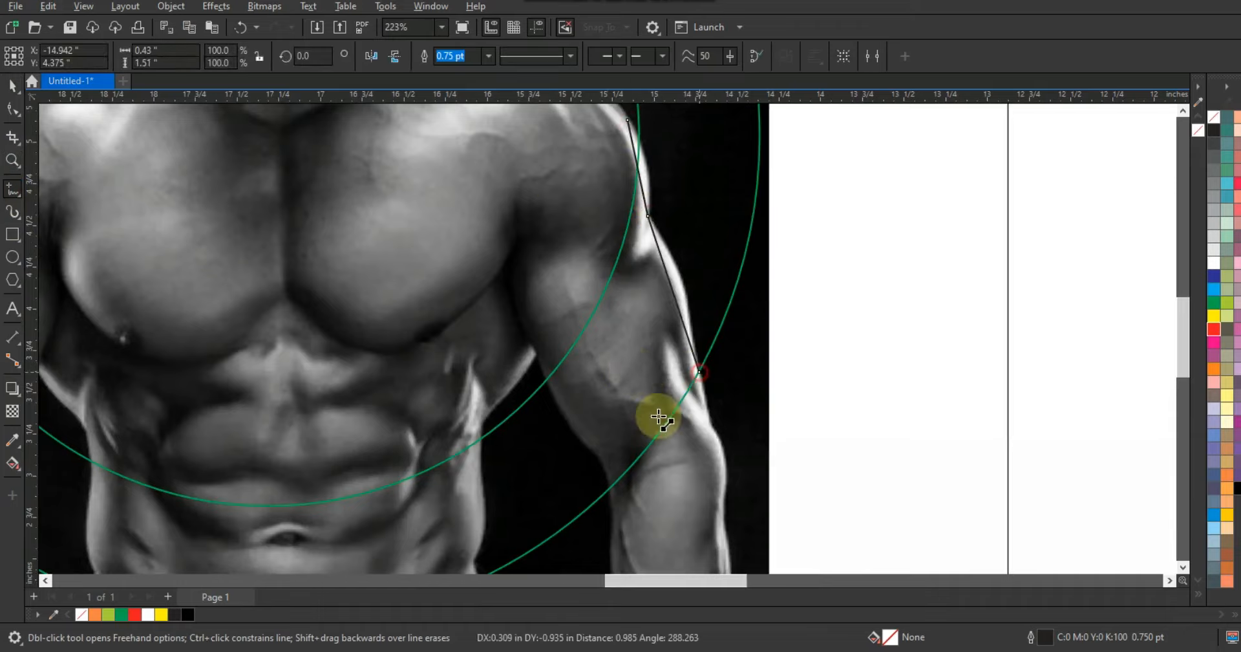
left_click(614, 490)
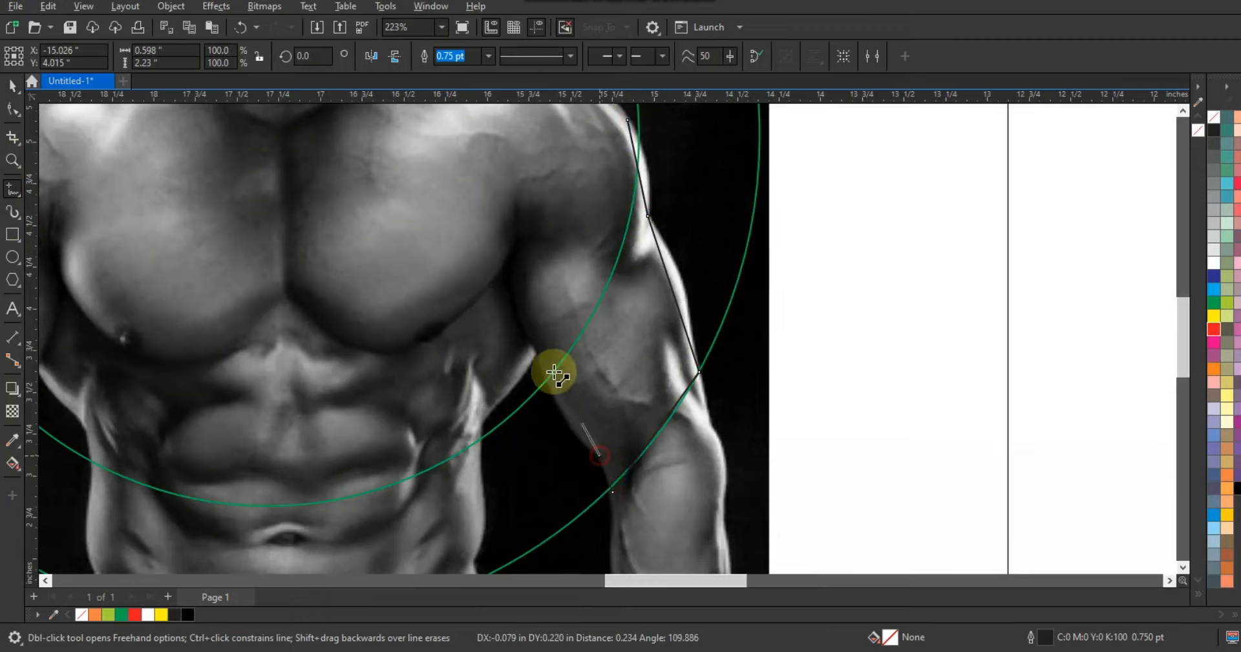
left_click(541, 356)
left_click(628, 123)
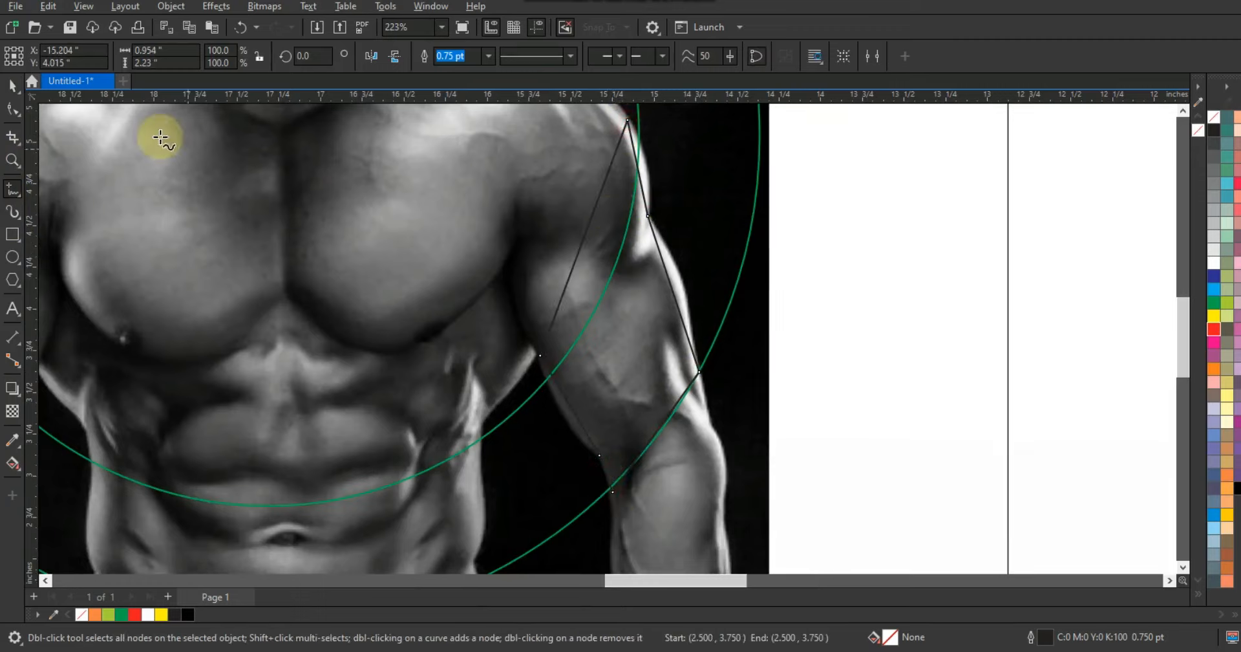
Convert all segments of the arm shape to curves and bend its side edges to follow the arm's contour.
left_click(13, 108)
left_click_drag(471, 117, 757, 517)
left_click(238, 57)
left_click_drag(632, 231, 655, 205)
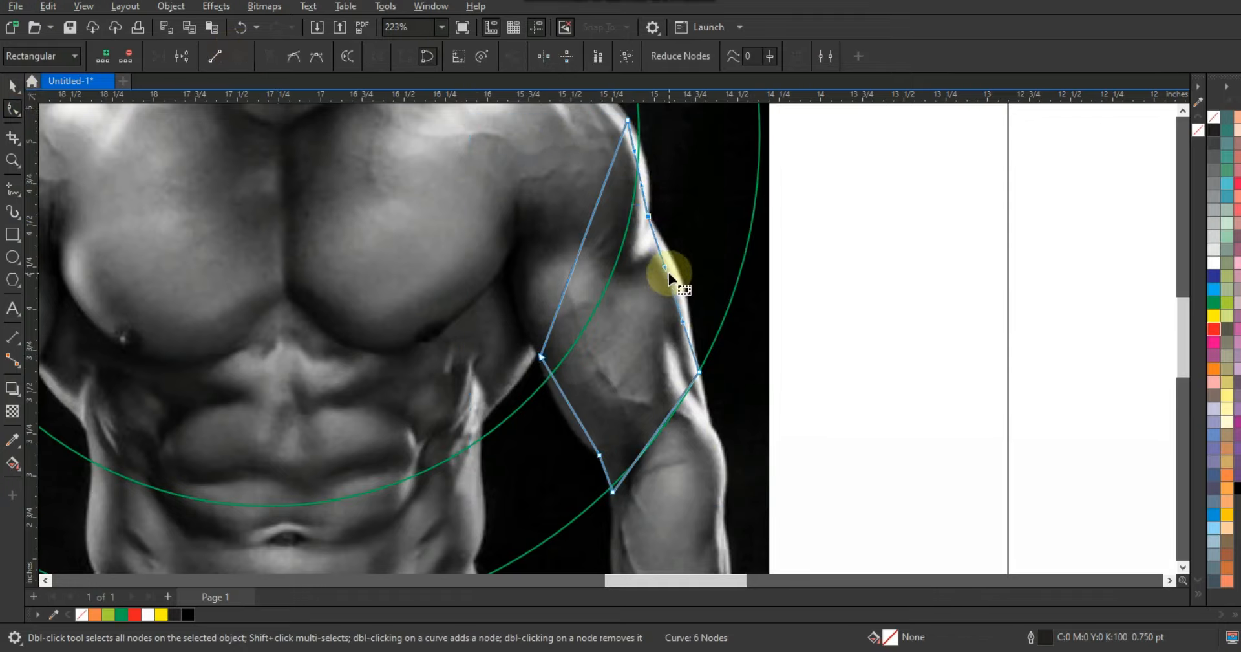
left_click_drag(672, 268, 684, 261)
left_click(643, 168)
left_click_drag(645, 167, 646, 168)
left_click_drag(557, 335, 579, 433)
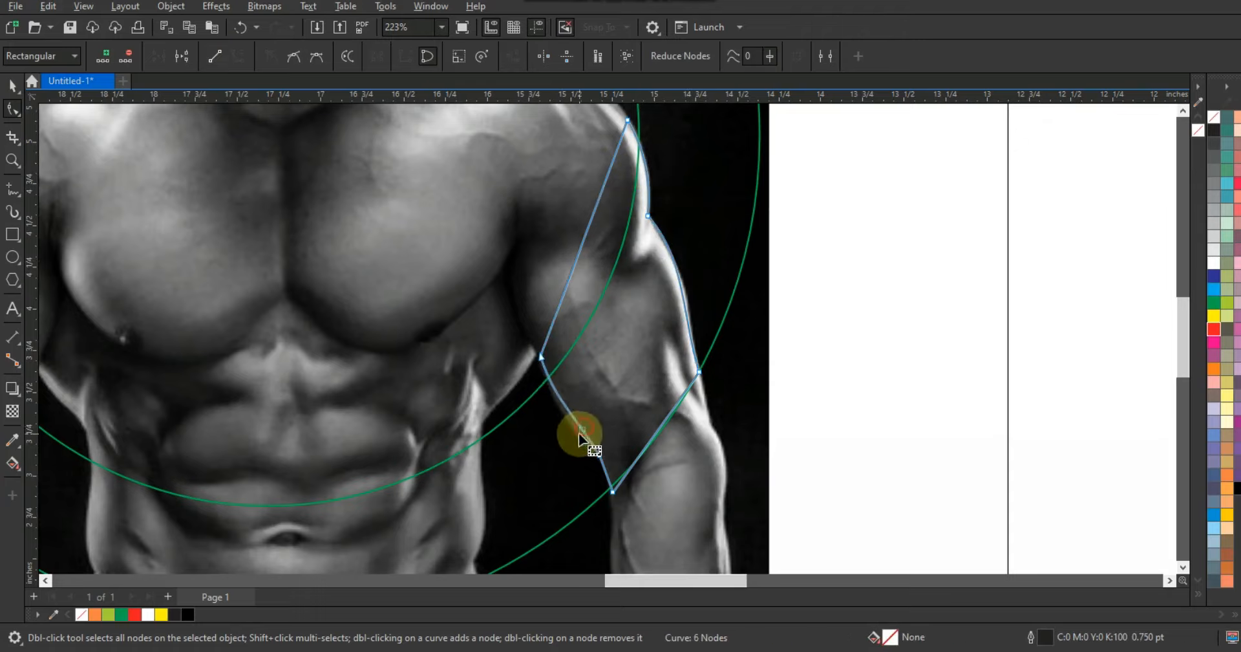
mouse_move(581, 424)
left_mouse_down()
mouse_move(578, 433)
mouse_move(591, 421)
left_mouse_up()
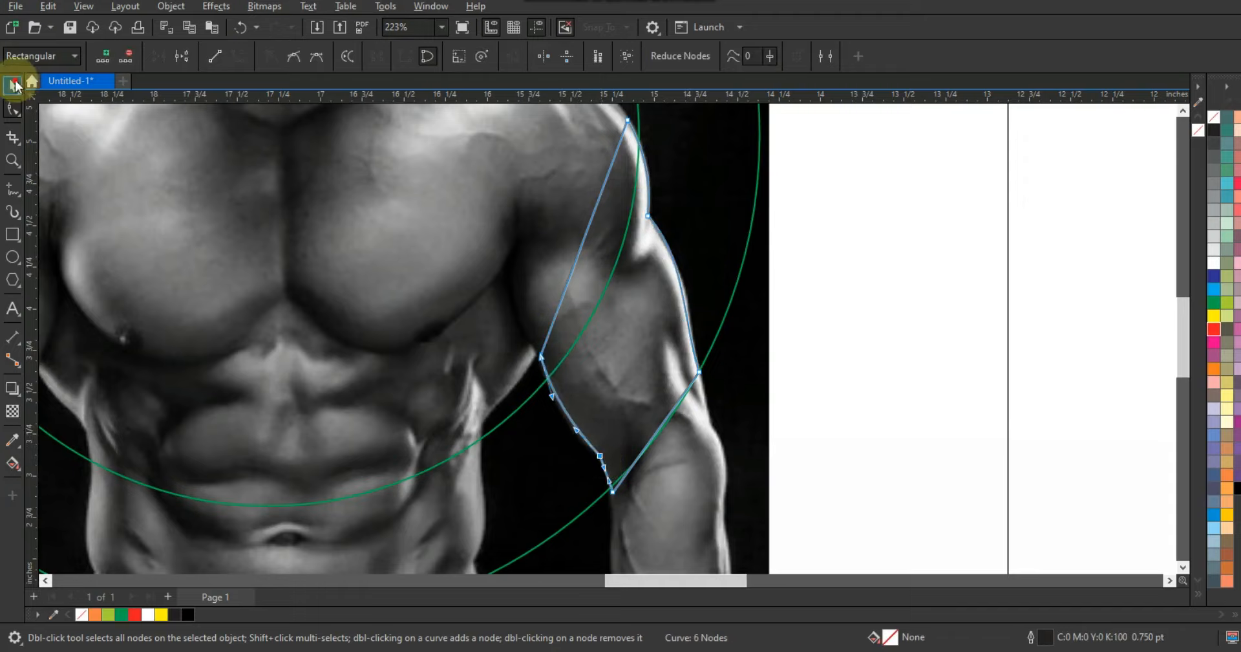
Fill the arm shape with green and bow its lower edge outward to follow the ring's outer circle.
left_click(14, 84)
left_click(1213, 301)
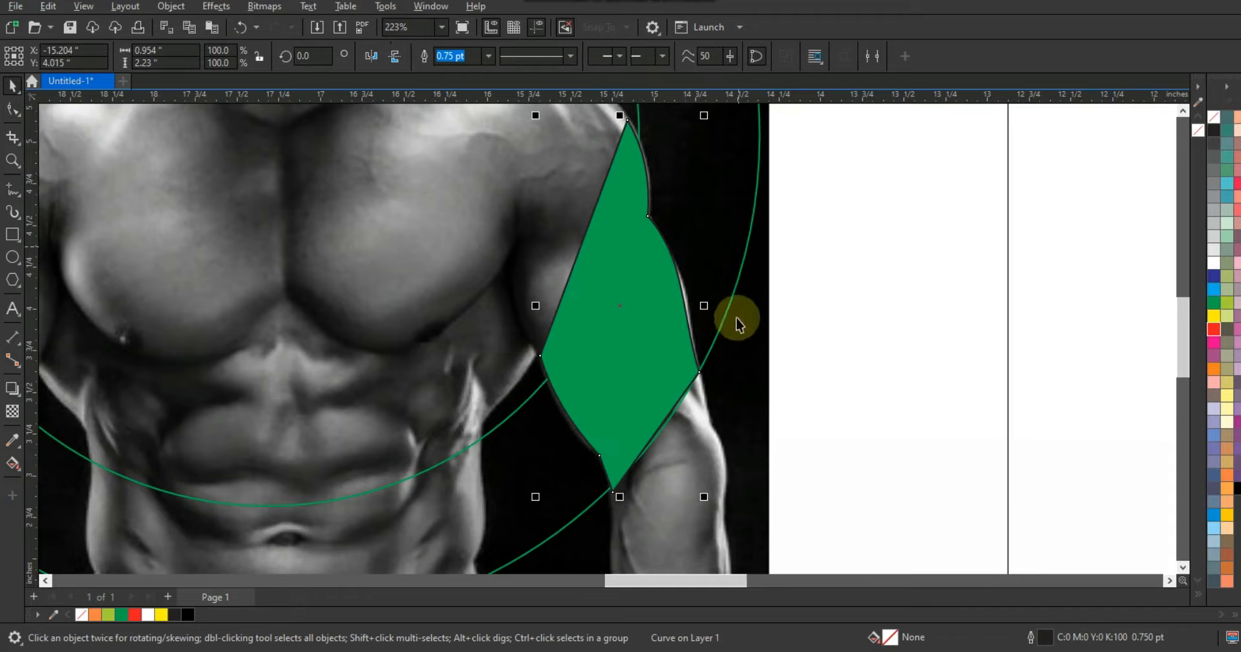
left_click(13, 108)
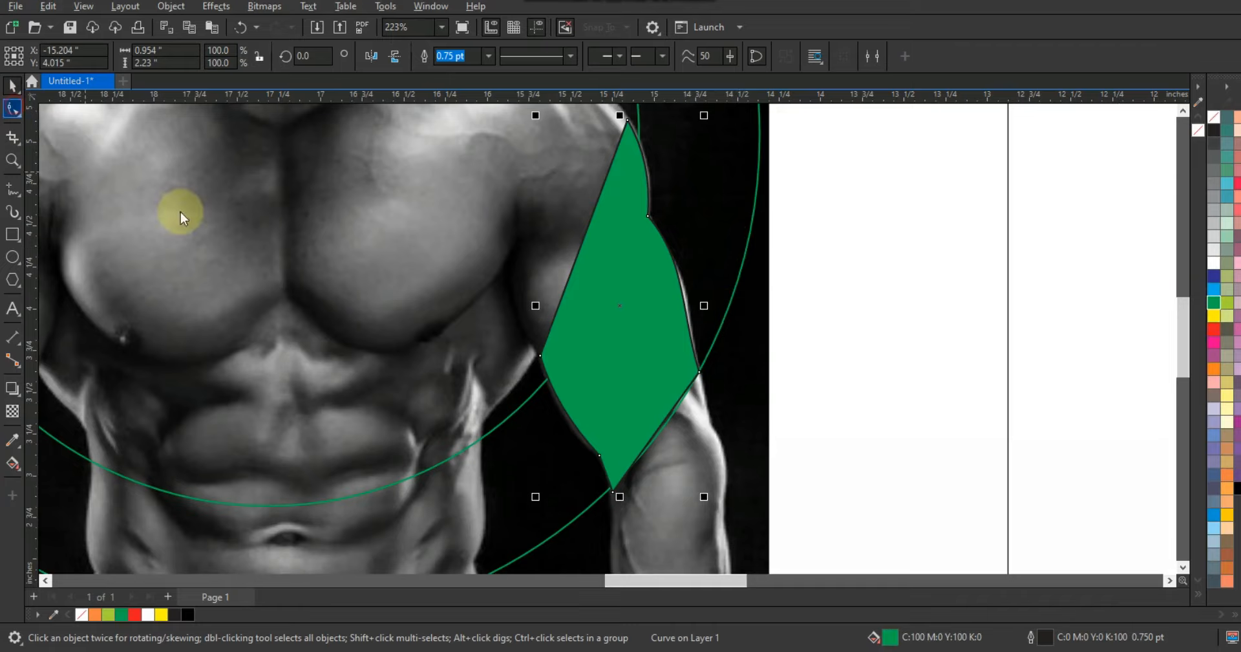
left_click(700, 371)
left_click(667, 439)
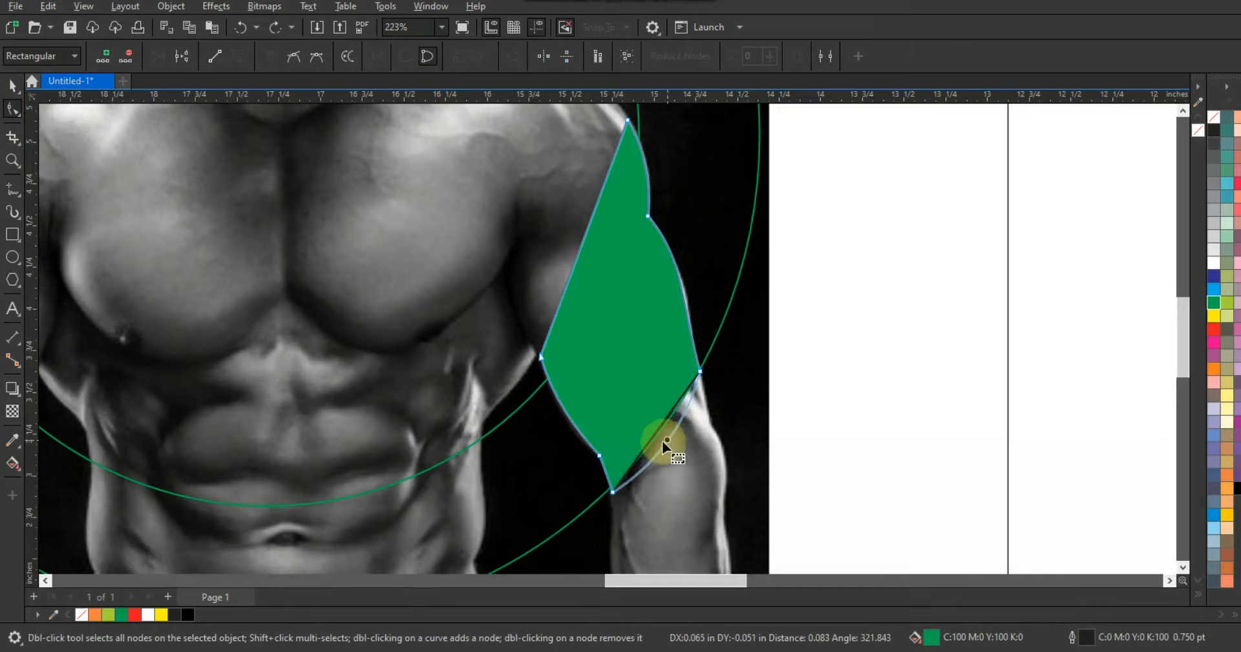
Trim the ring with the green arm shape, then delete that shape.
left_click(14, 91)
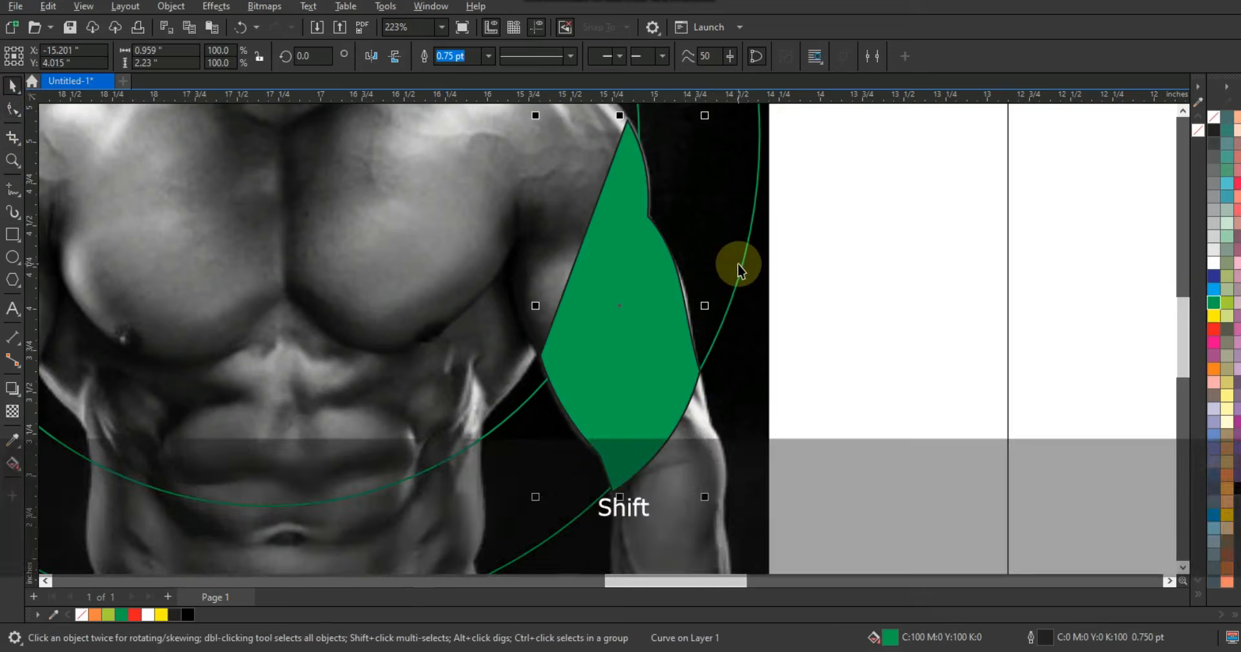
left_click(741, 266, "shift")
left_click(480, 57)
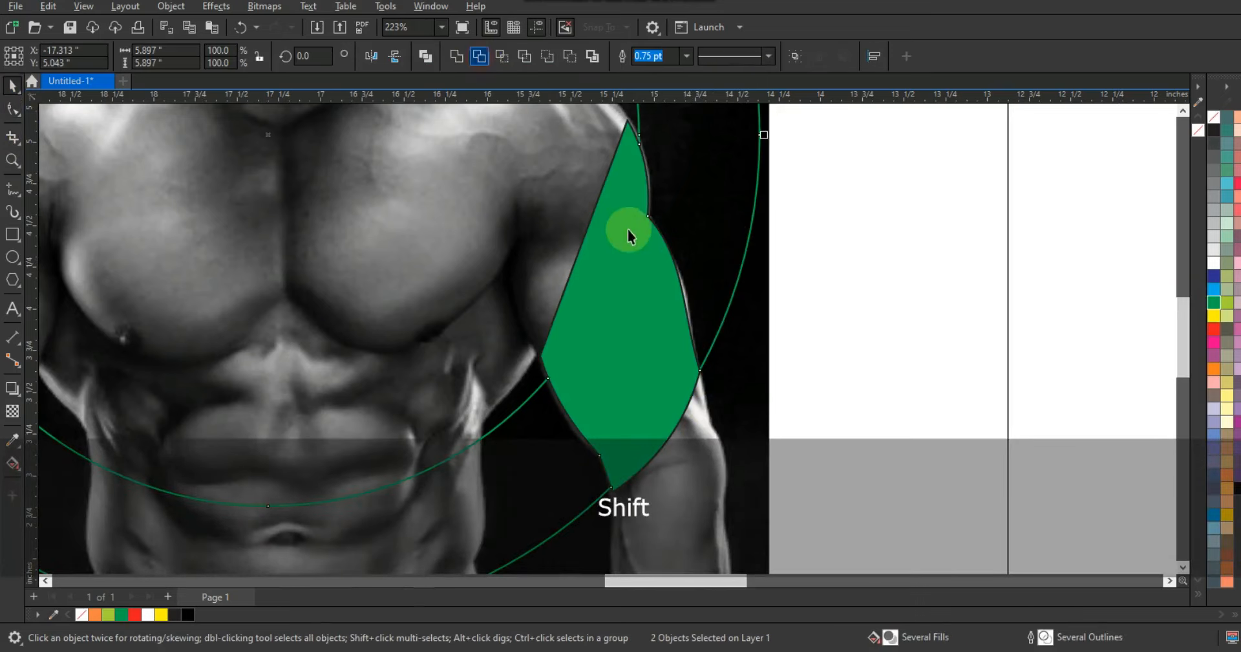
key("Escape")
left_click(619, 259)
key("F3")
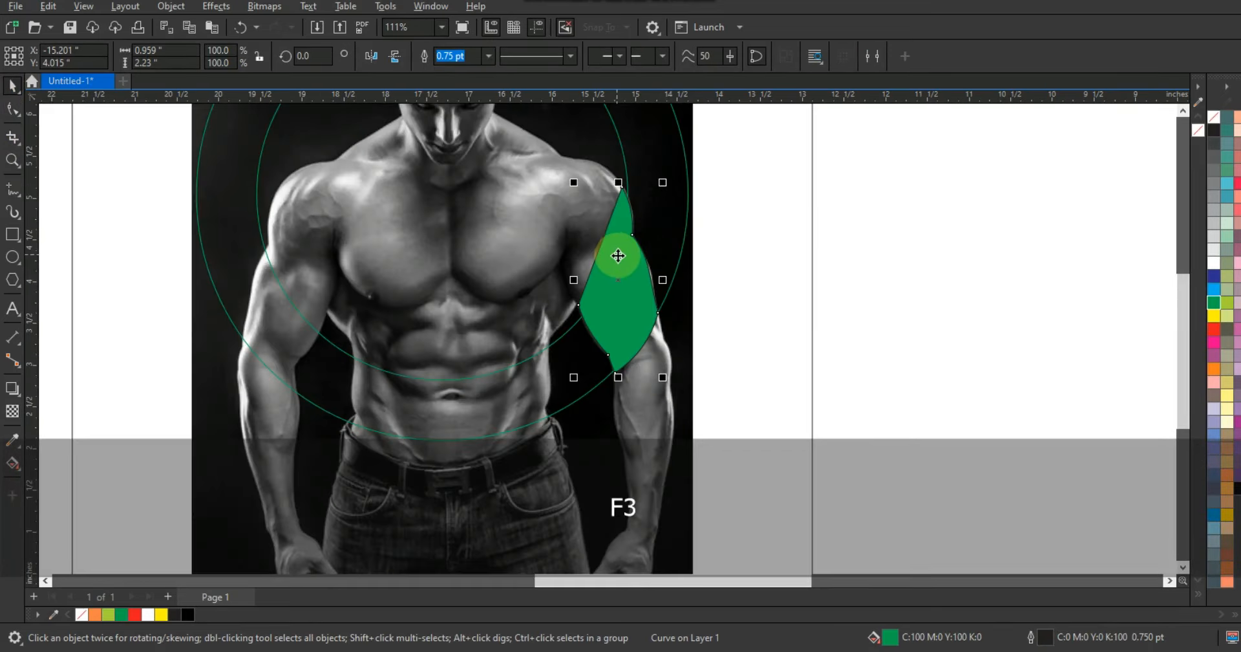
key("Delete")
key("F3")
key("Escape")
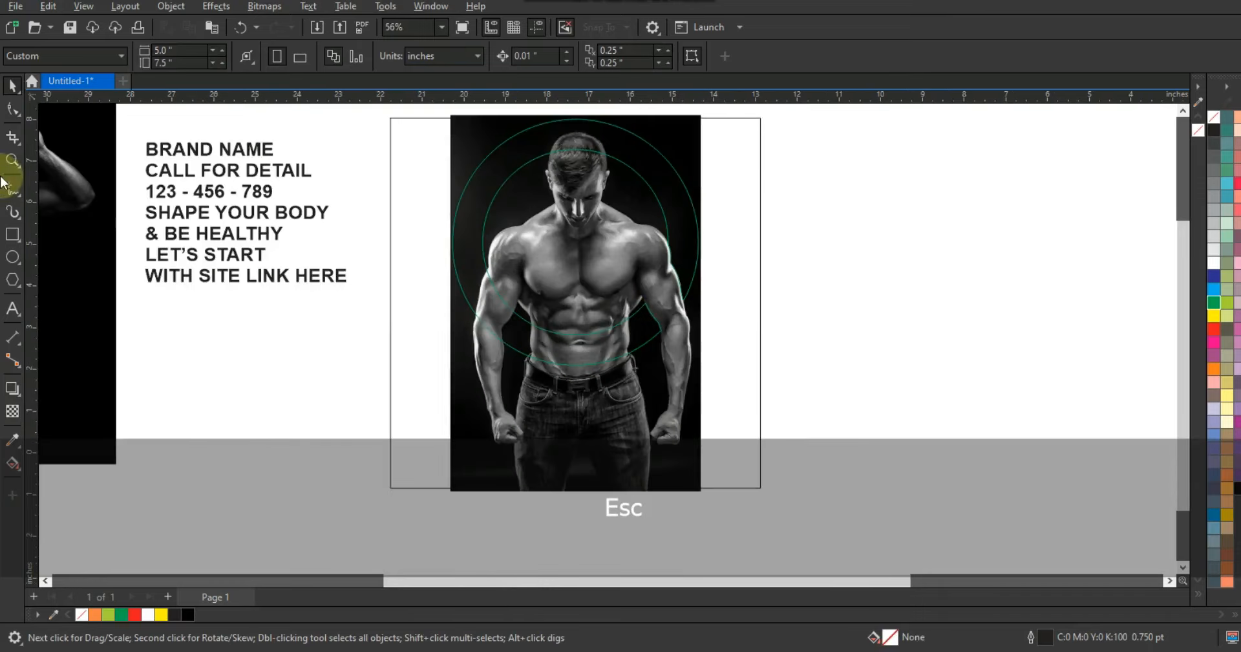
Draw a closed seven-node freehand shape around the arm on the photo's left side, where it crosses the ring.
left_click(12, 160)
left_click_drag(396, 232, 836, 399)
left_click_drag(192, 161, 944, 477)
left_click(10, 194)
left_click(286, 336)
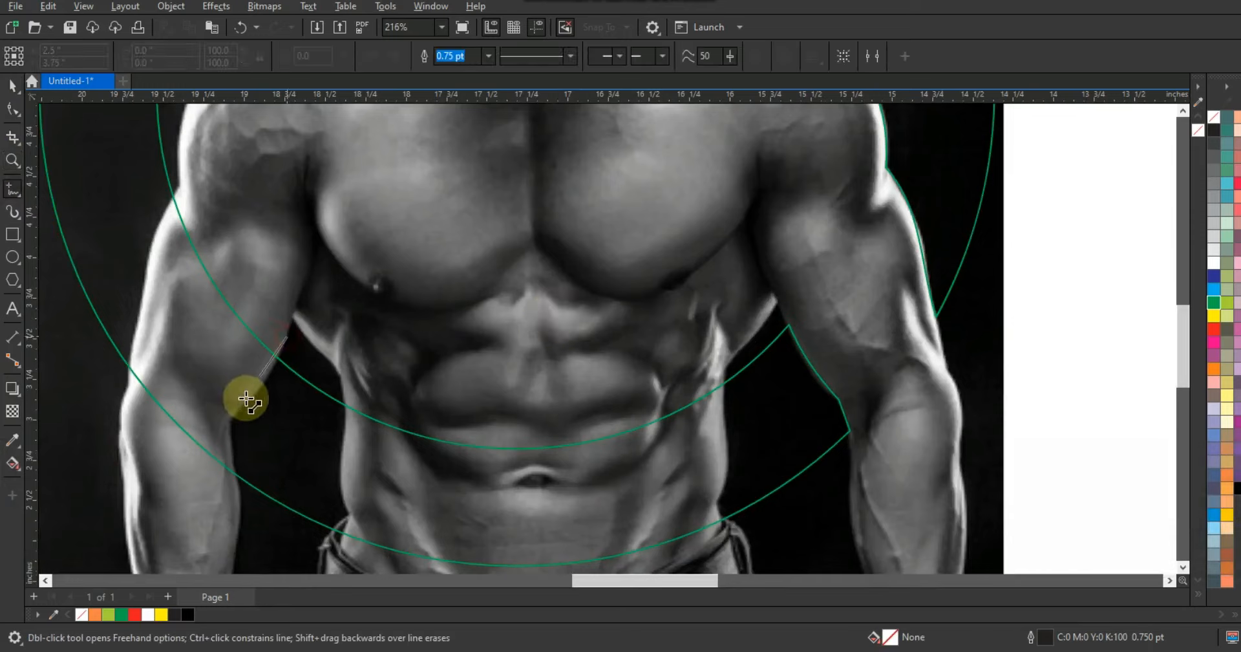
left_click(241, 406)
left_click(231, 422)
left_click(235, 488)
left_click(130, 386)
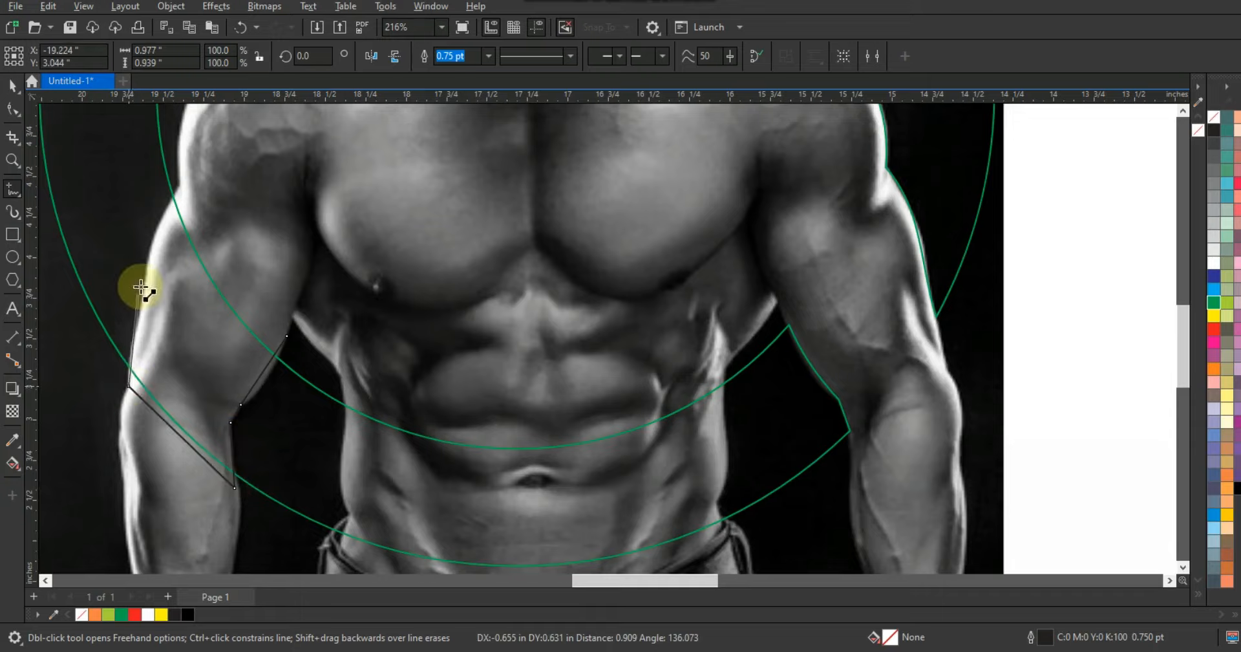
left_click(145, 279)
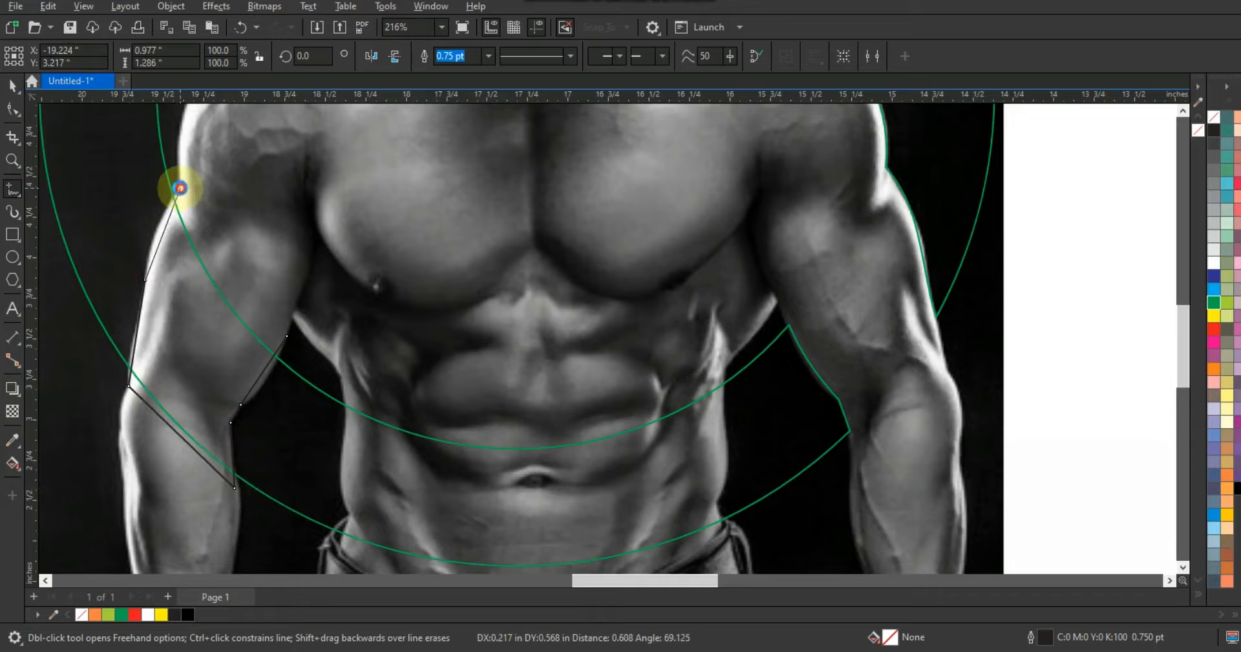
left_click(180, 187)
left_click(287, 335)
Convert the second arm shape's segments to curves, bending its edges along the arm's contour, and fill it with red.
left_click(12, 109)
left_click_drag(73, 163, 325, 503)
left_click(238, 56)
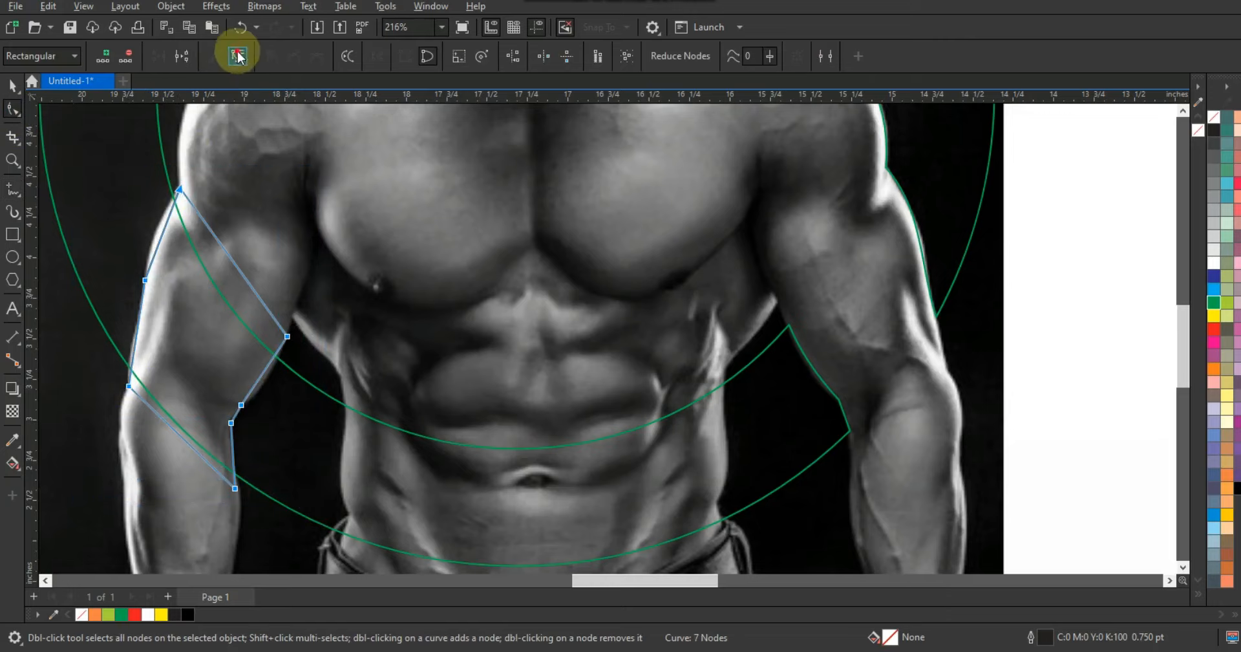
mouse_move(231, 387)
left_mouse_down()
mouse_move(252, 411)
mouse_move(262, 392)
mouse_move(239, 370)
left_mouse_up()
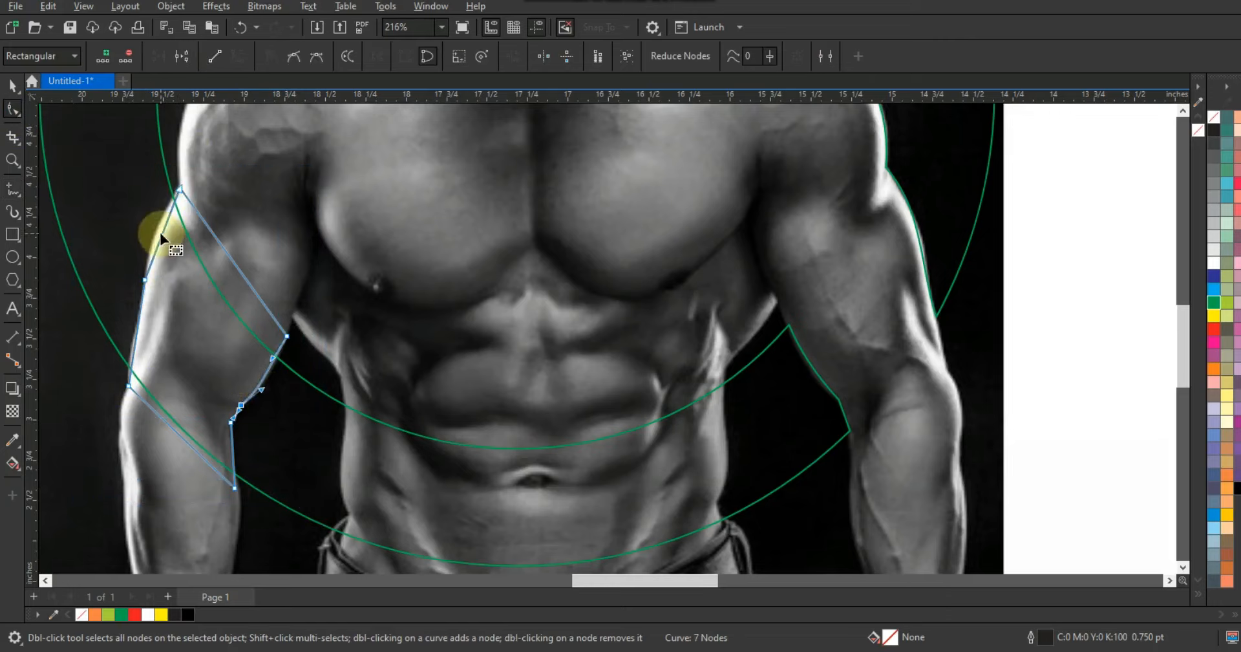
left_click(158, 238)
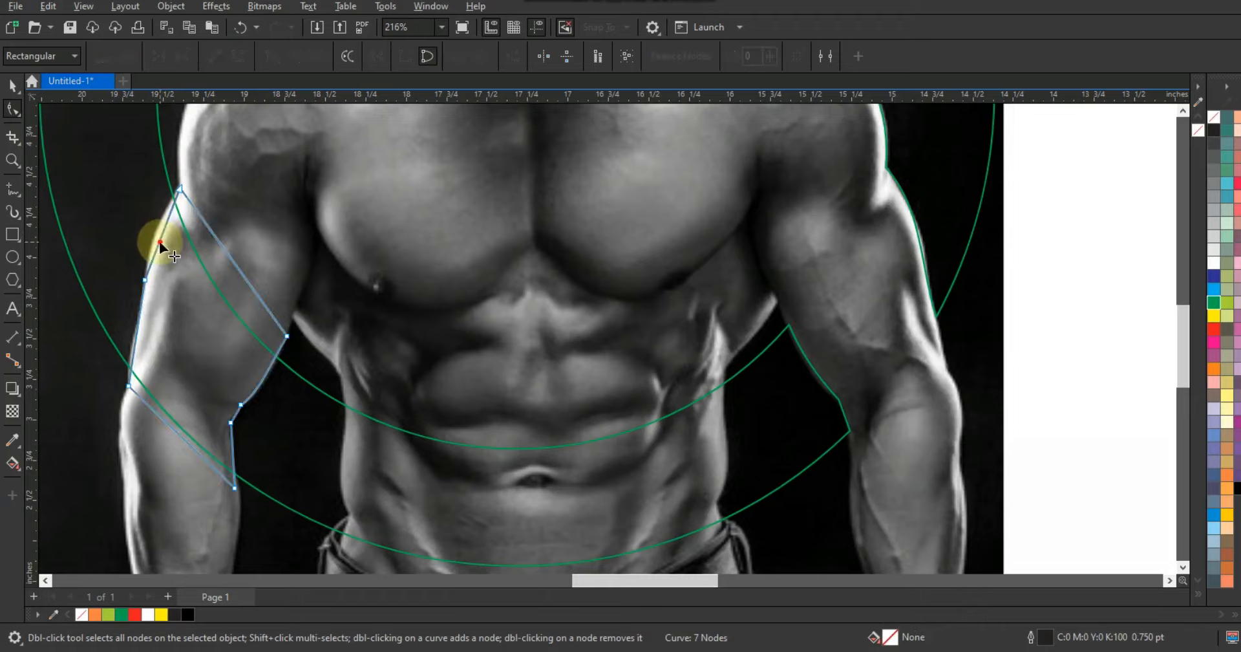
left_click(135, 351)
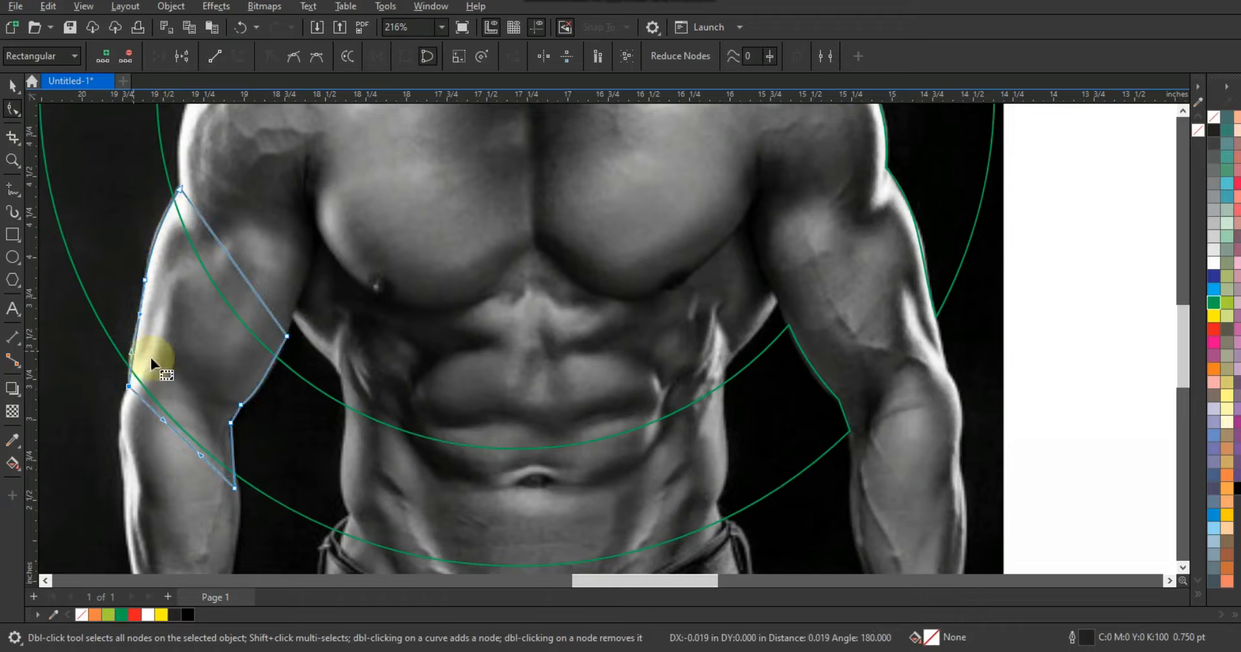
left_click(12, 85)
left_click(1209, 331)
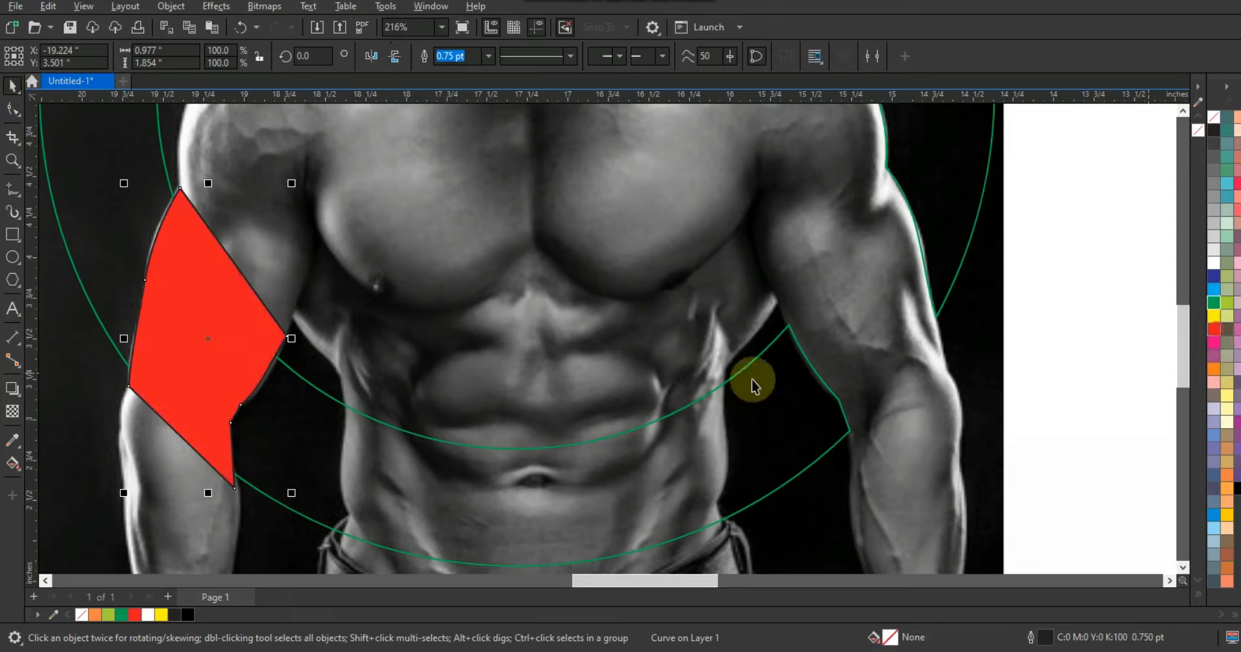
Trim the ring with the red arm shape and delete the shape.
left_click(345, 406, "shift")
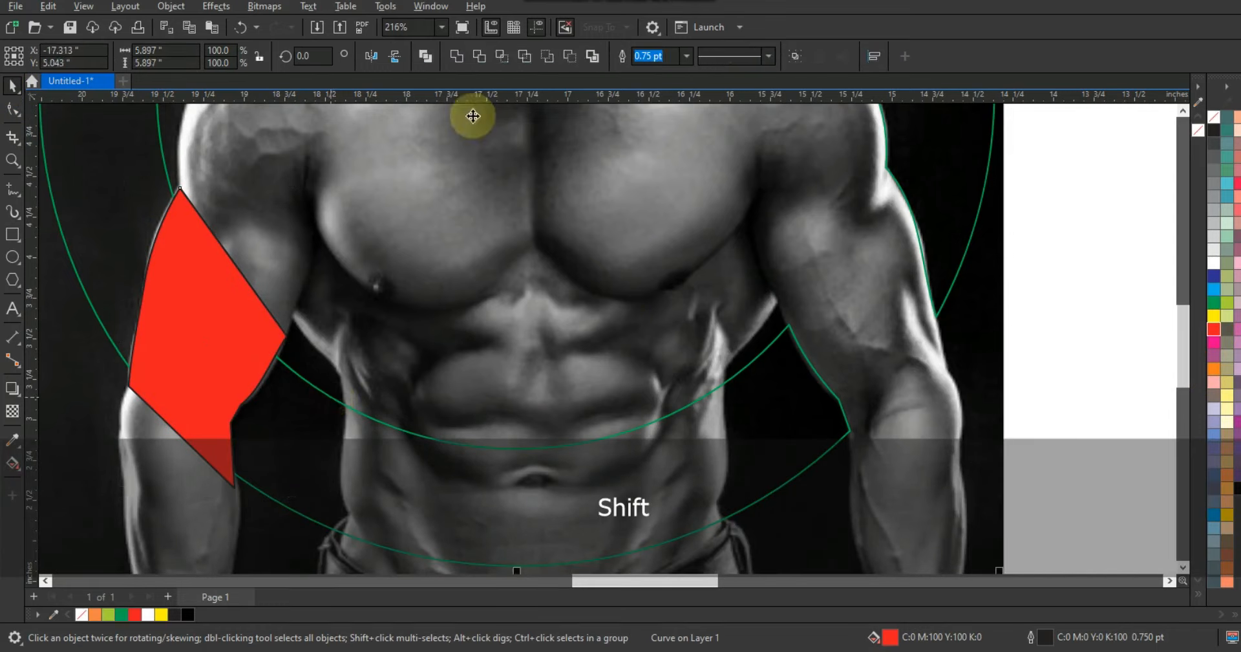
key("Escape")
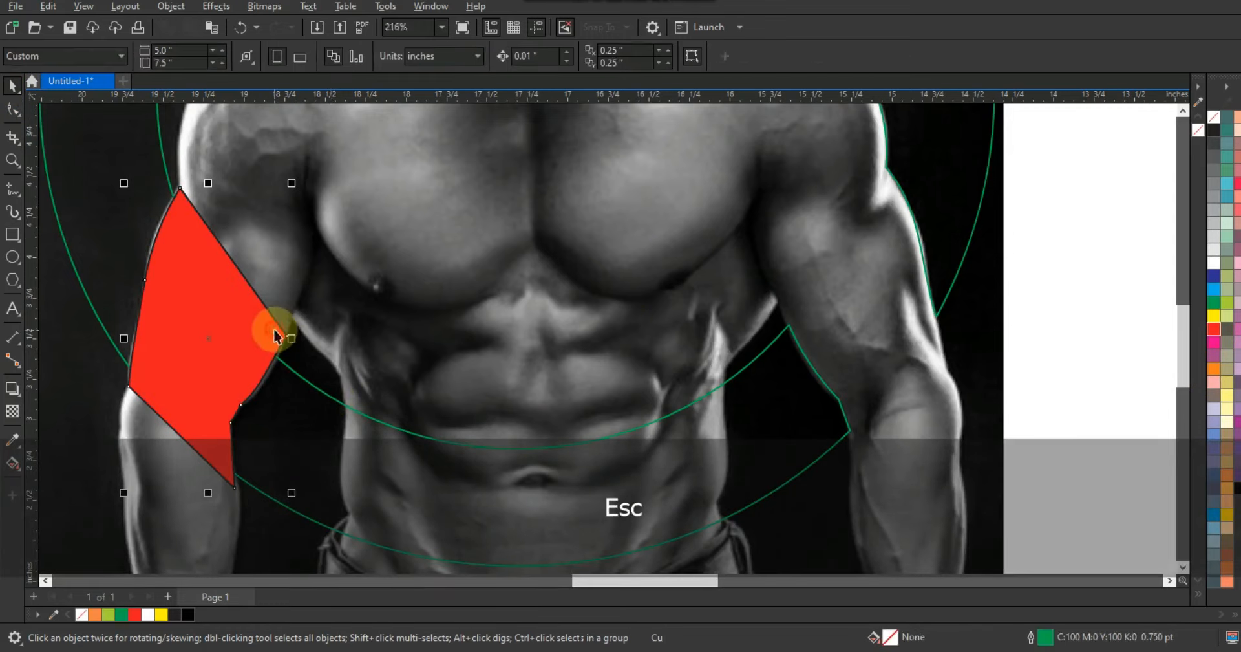
left_click(274, 329)
key("Delete")
key("F3")
key("F3")
key("Escape")
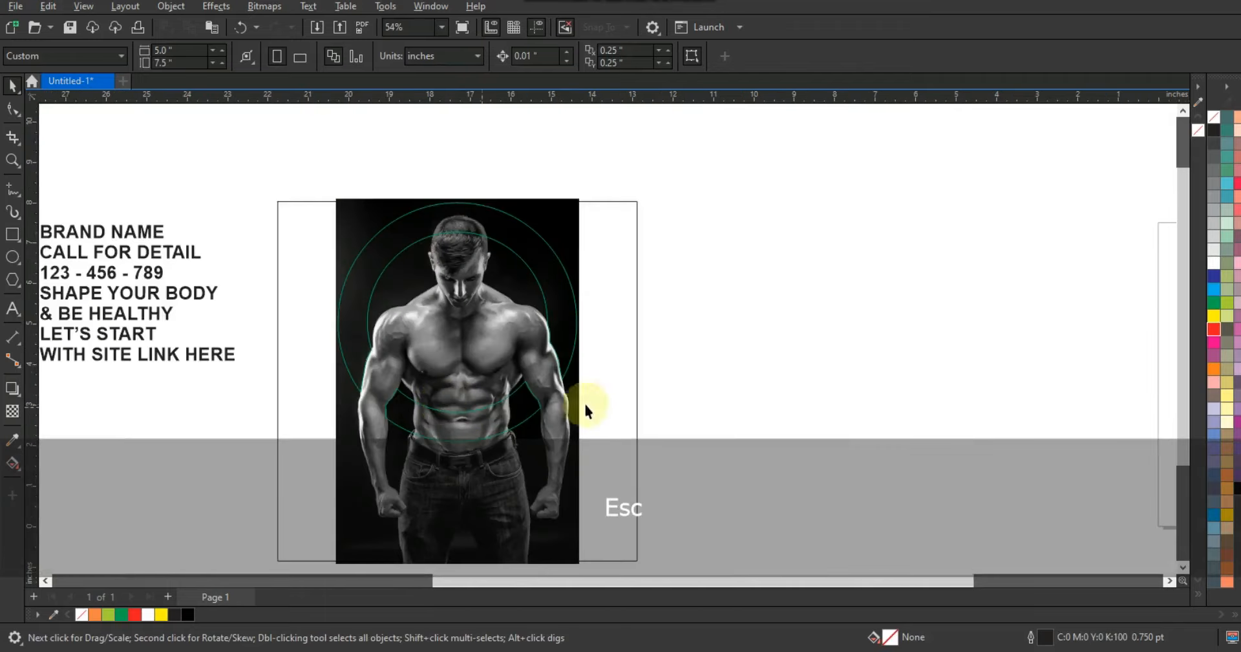
Preview the trimmed ring with a green fill, then undo the fill.
left_click(530, 393)
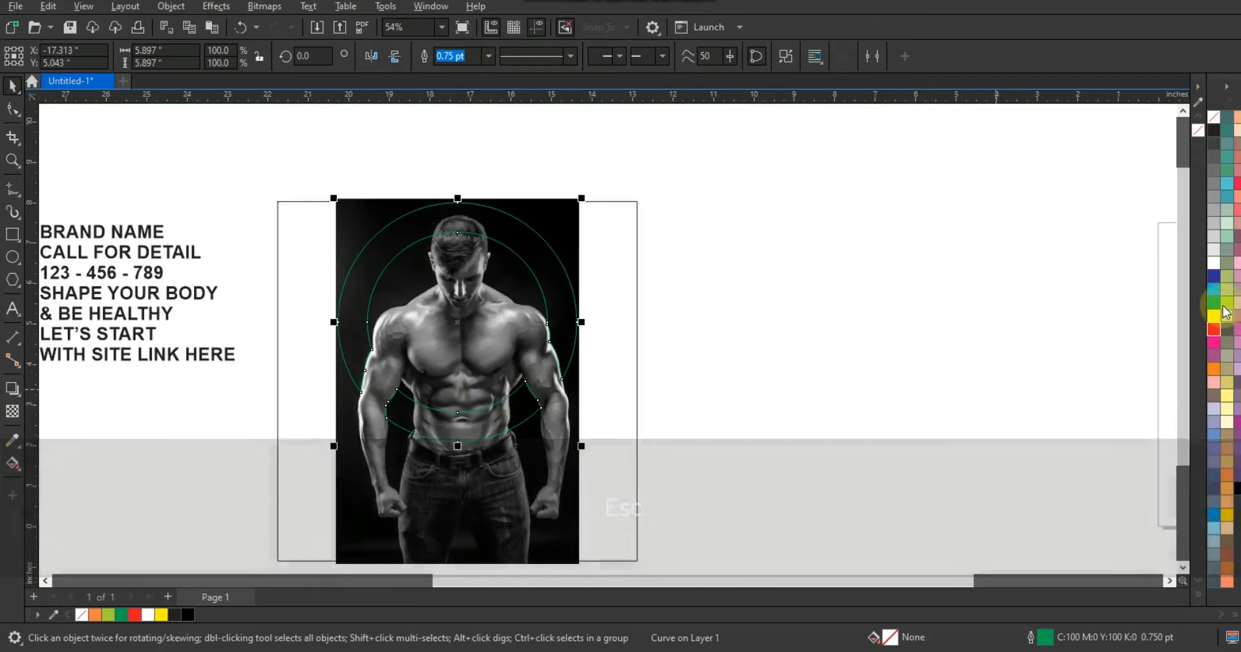
left_click(1214, 304)
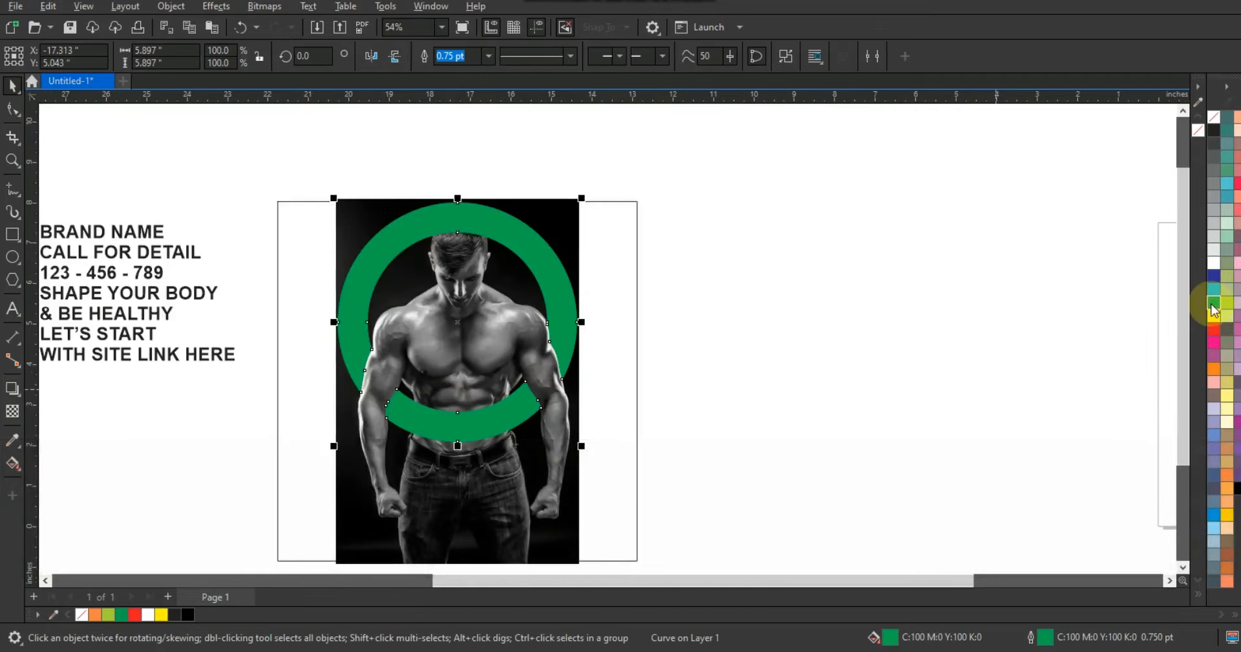
left_click(832, 349)
key("ctrl+z")
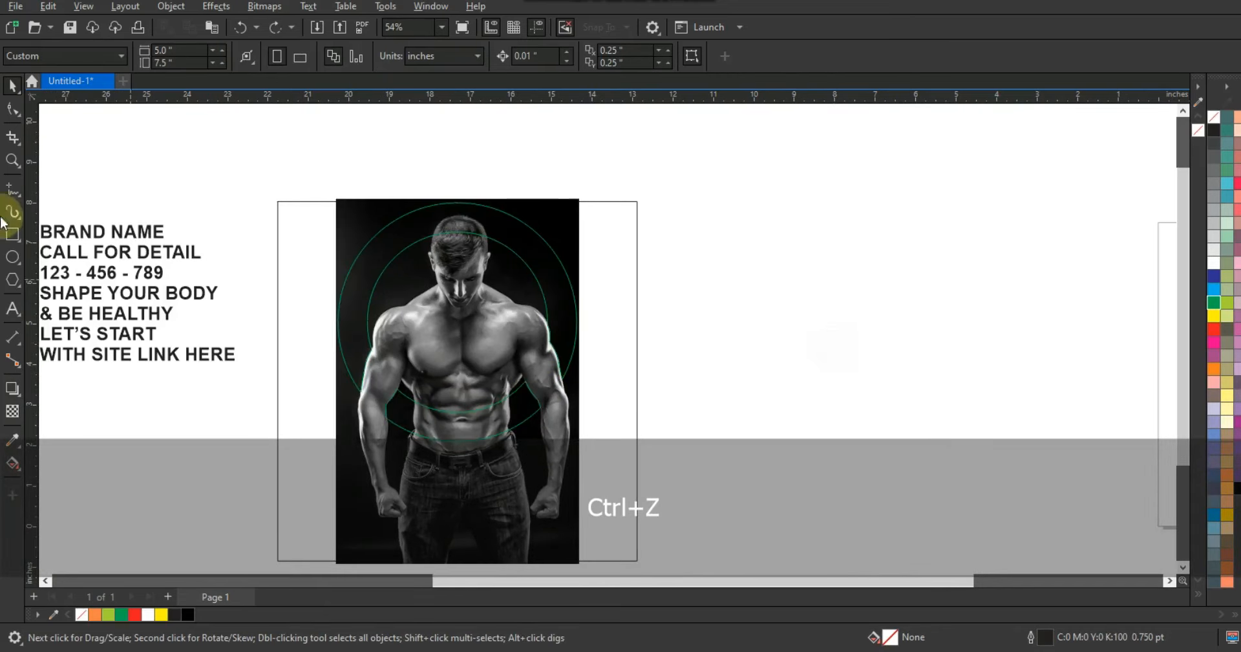
Draw a closed five-node freehand shape around the top of the man's head, where the ring's inner edge crosses it.
left_click(13, 167)
left_click(615, 308)
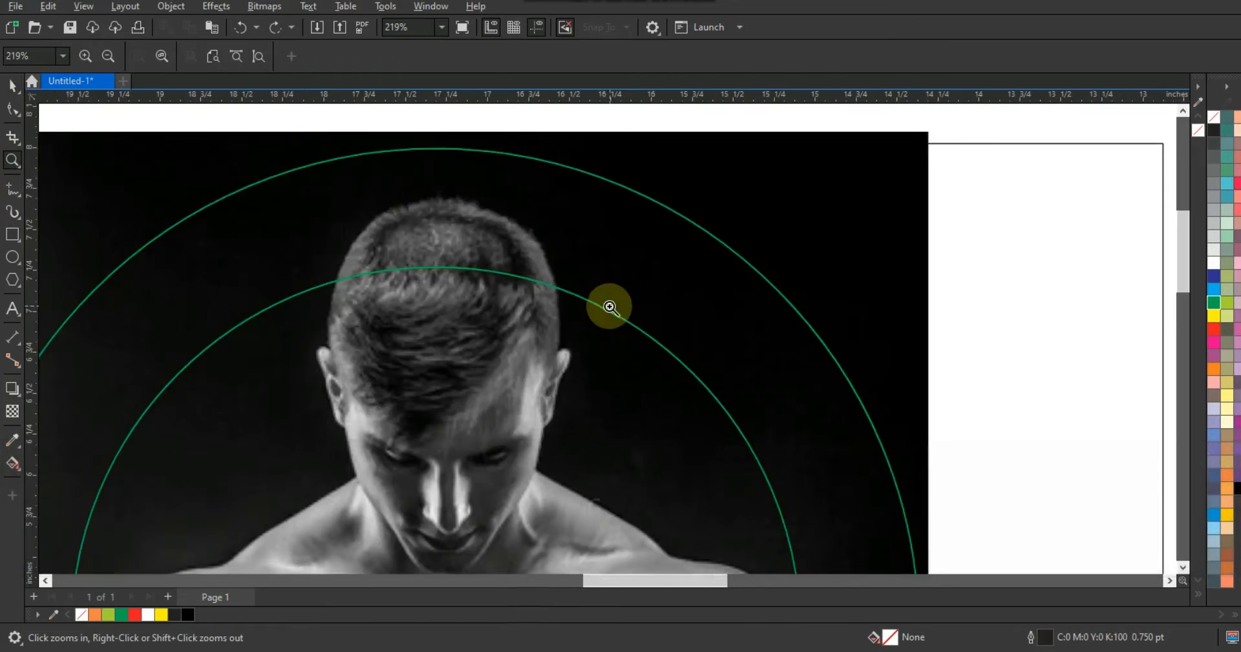
left_click(371, 245)
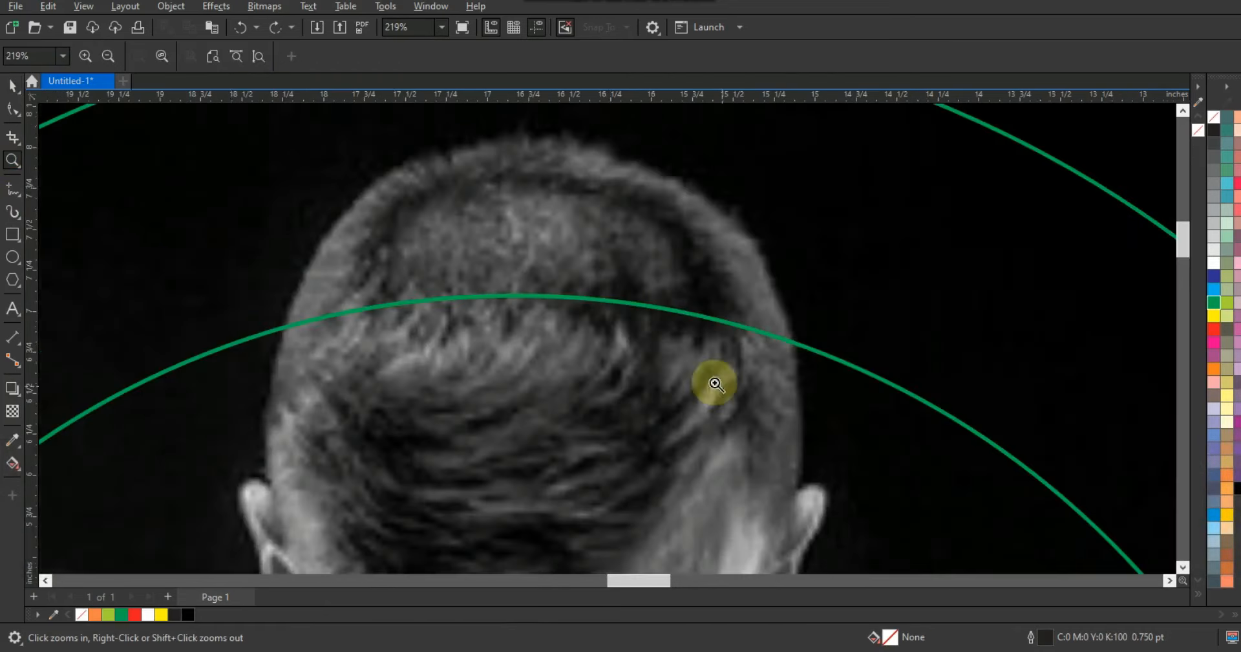
left_click(13, 188)
left_click(274, 338)
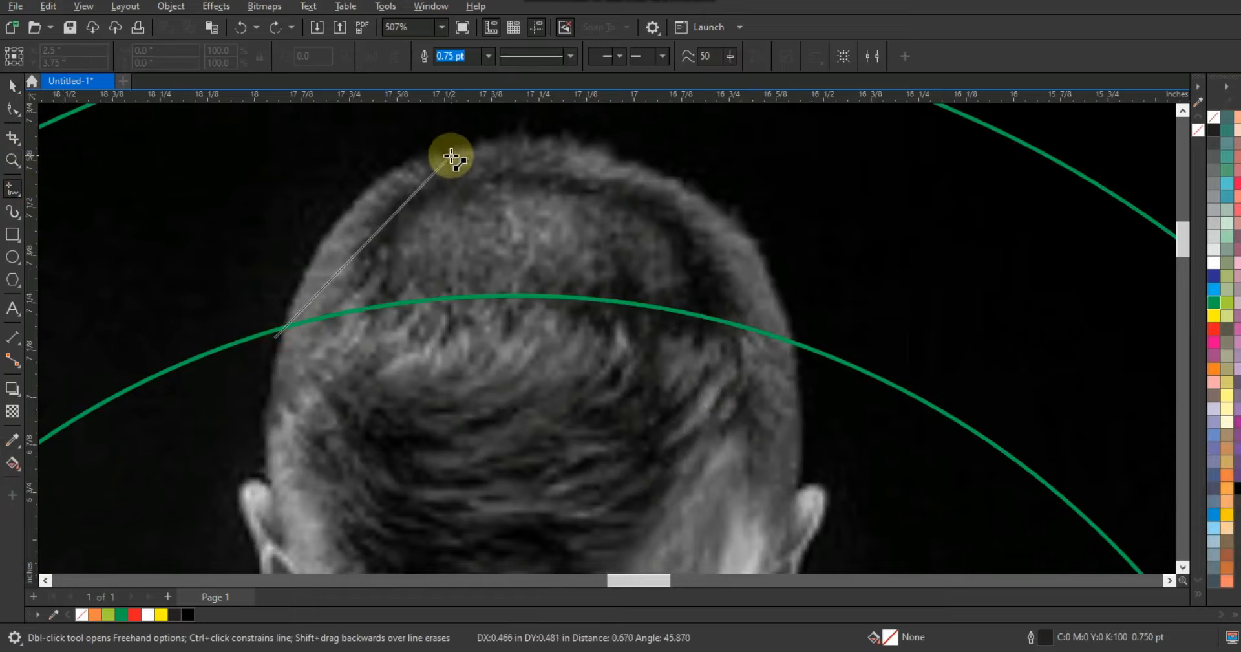
double_click(451, 156)
double_click(631, 167)
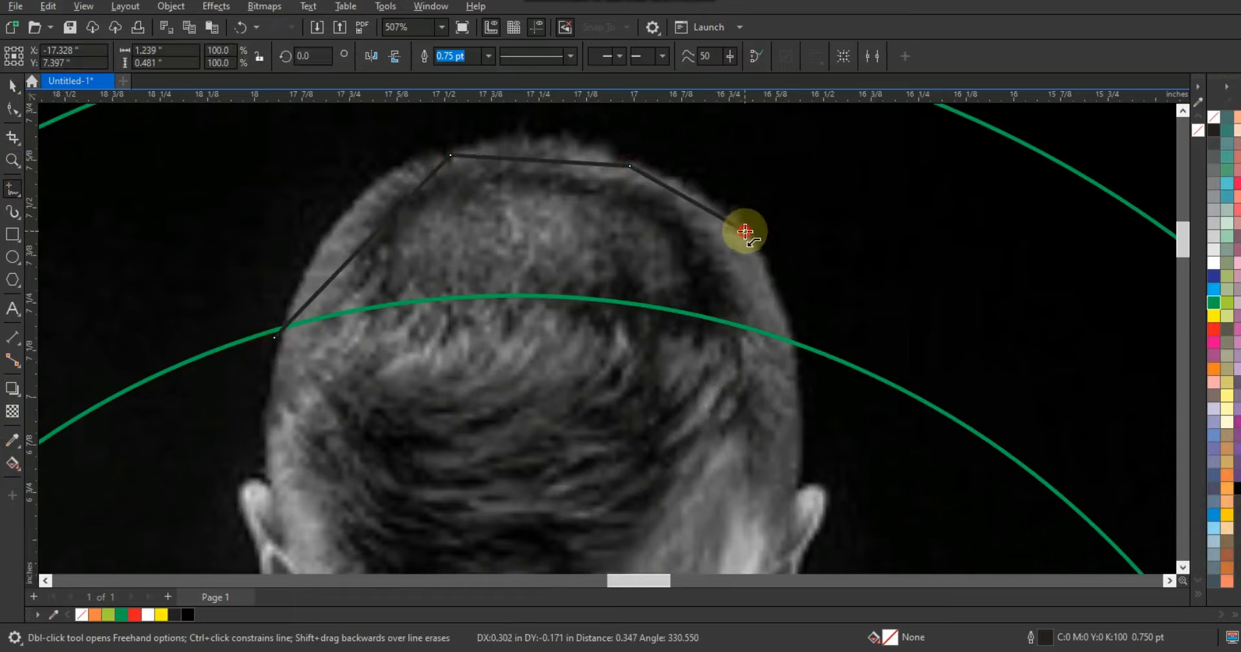
double_click(744, 230)
double_click(801, 357)
left_click(276, 339)
Convert the head shape's segments to curves and bend its upper edges along the outline of the hair.
left_click(12, 110)
left_click_drag(229, 147, 834, 428)
left_click(243, 54)
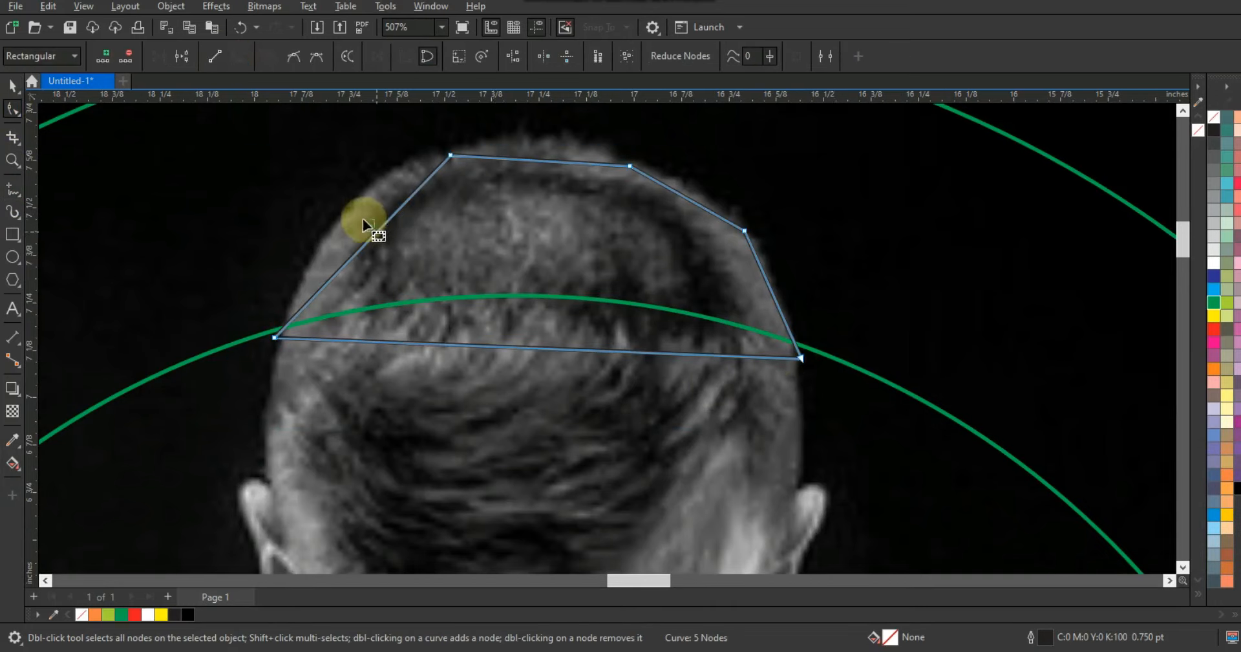
left_click_drag(377, 235, 347, 202)
left_click(538, 159)
left_click_drag(538, 159, 535, 144)
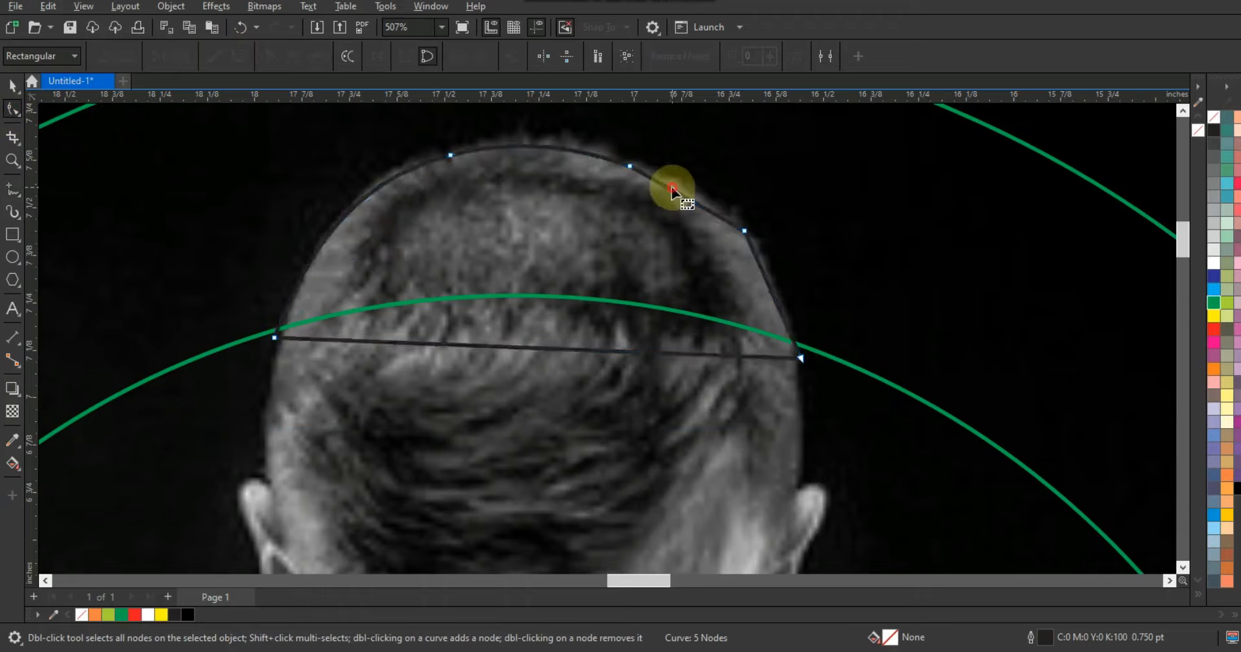
left_click_drag(673, 190, 687, 200)
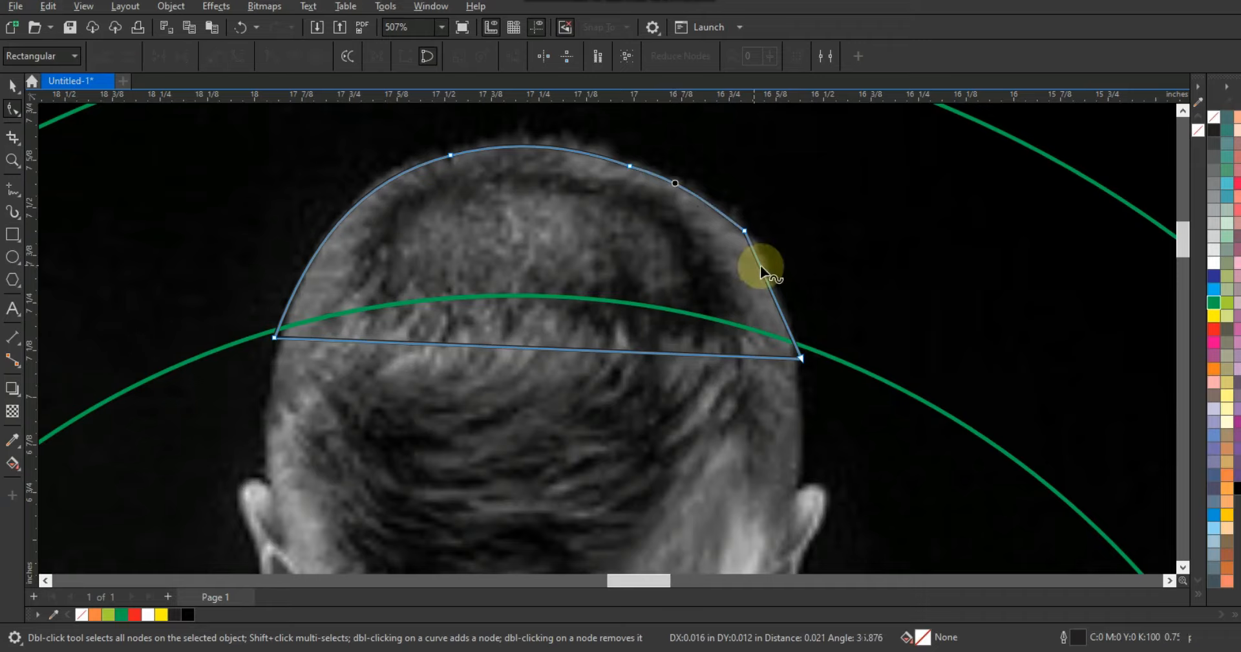
left_click_drag(765, 266, 771, 269)
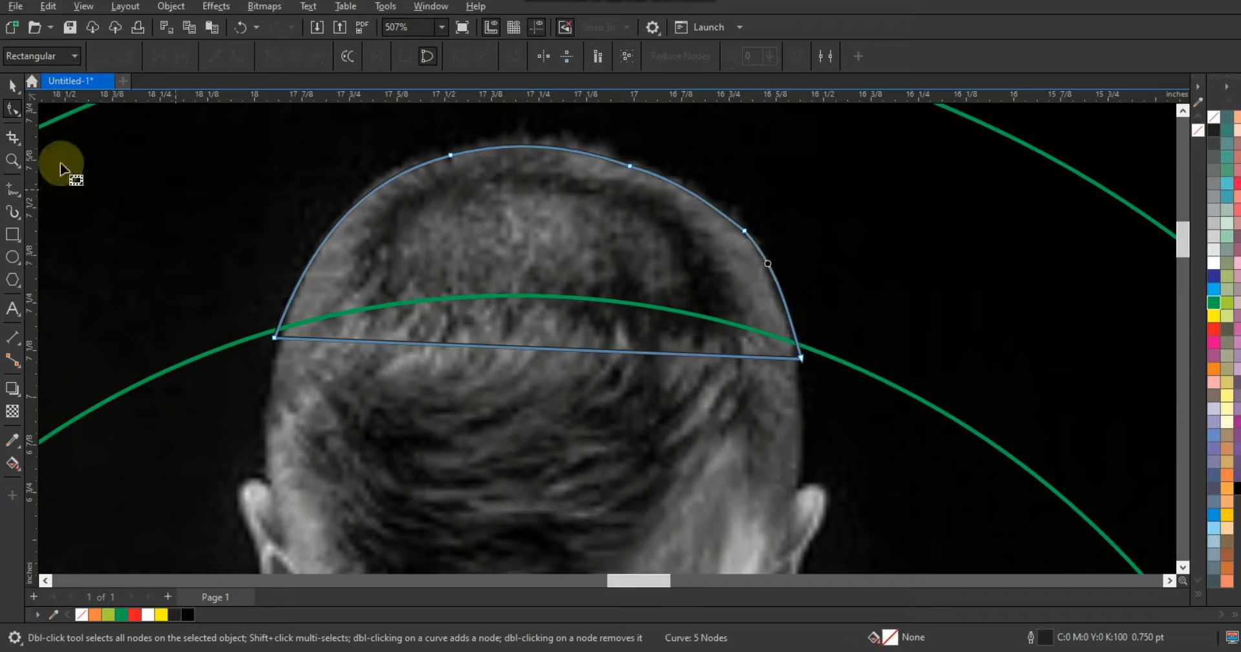
Trim the ring with the head shape, then delete that shape.
left_click(12, 86)
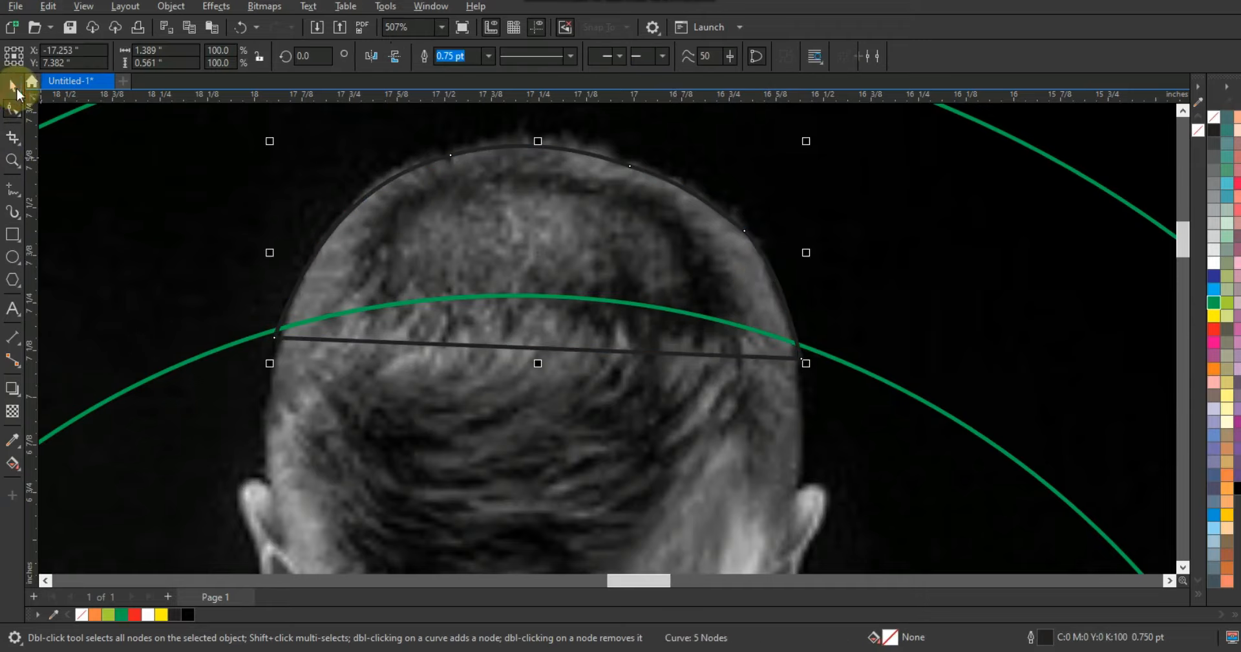
left_click(839, 366, "shift")
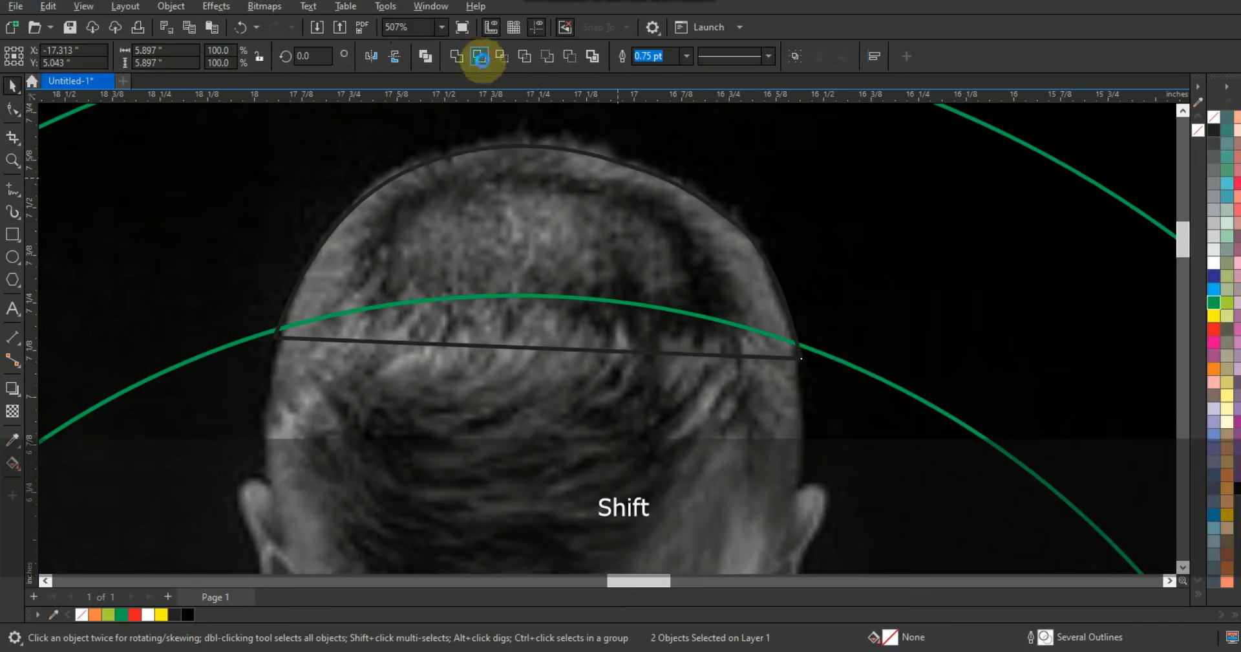
left_click(479, 57)
key("Delete")
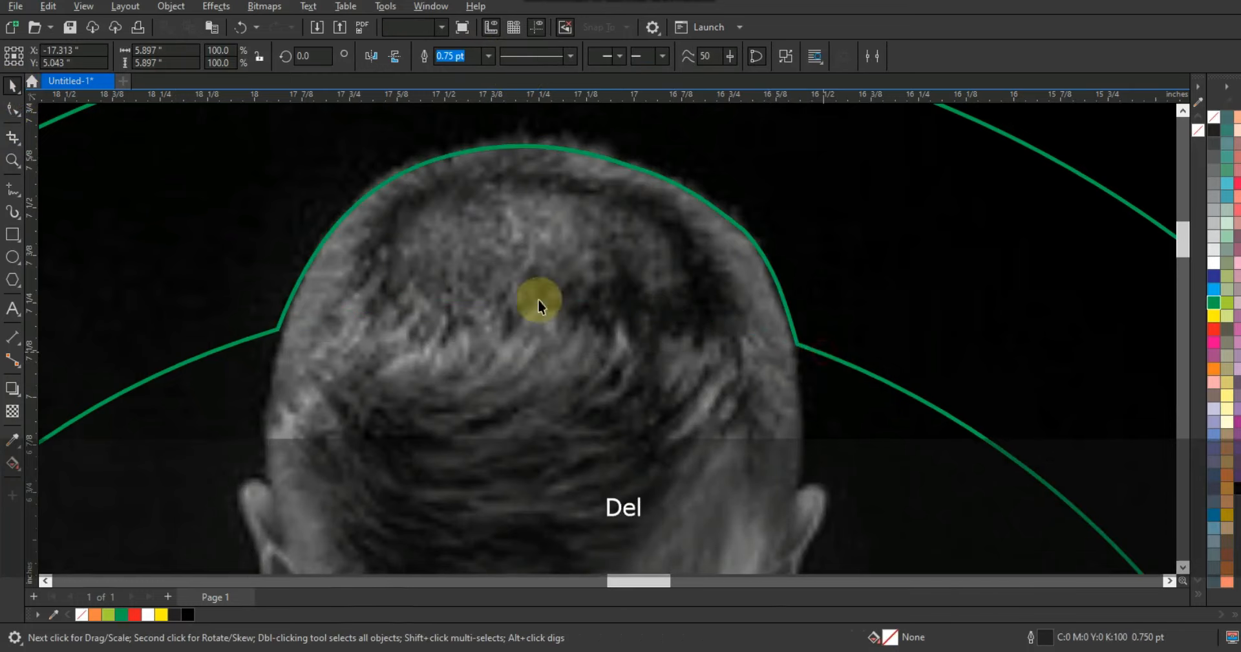
Fill the trimmed ring with amber yellow and remove its outline.
key("F3")
key("F3")
left_click(582, 230)
key("shift+F2")
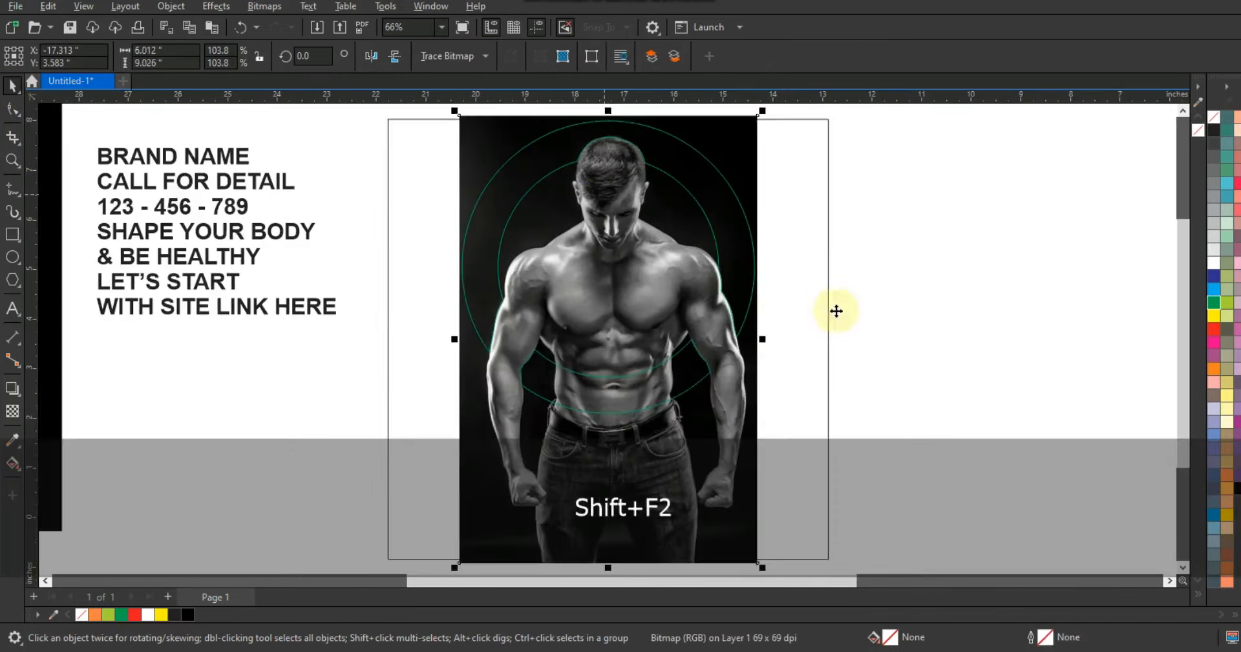
key("Escape")
left_click(750, 304)
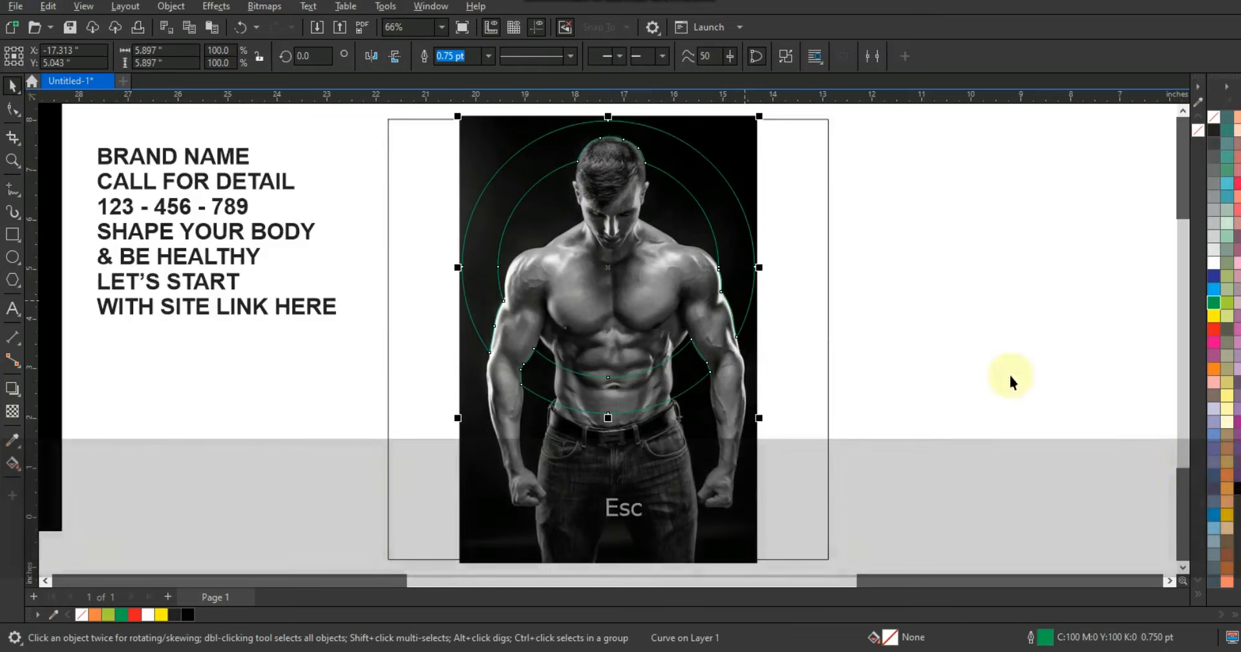
left_click(1227, 516)
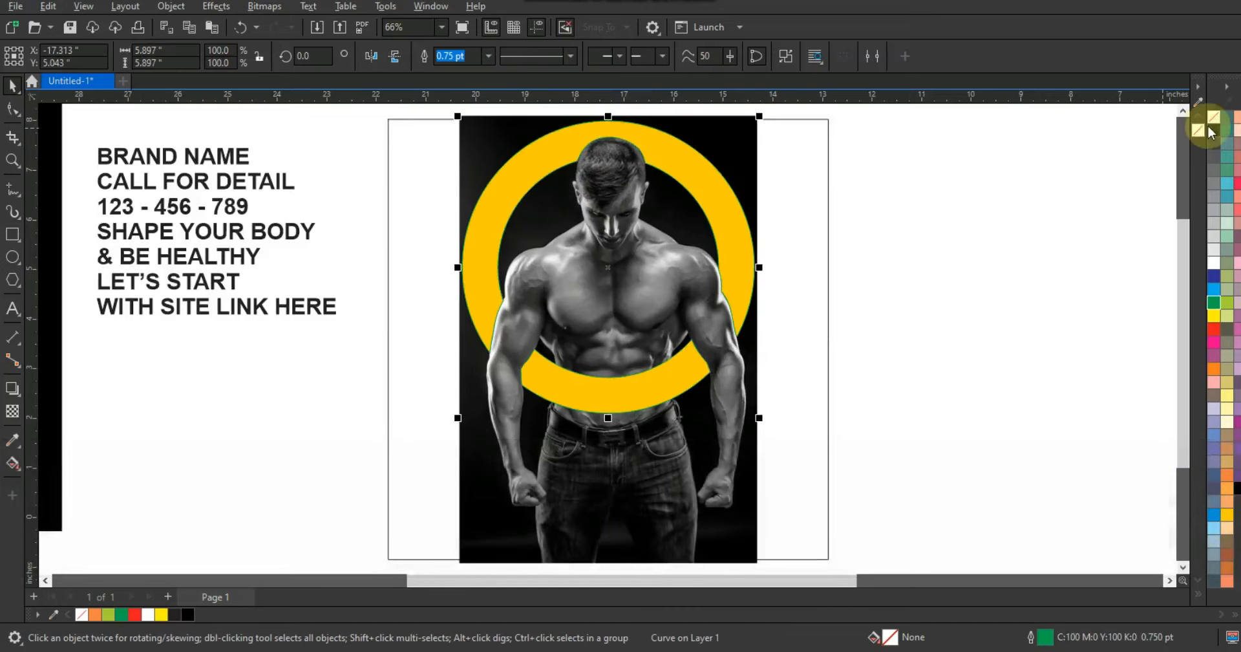
left_click(938, 237)
Fill the background square behind the photo with black.
left_click(826, 299)
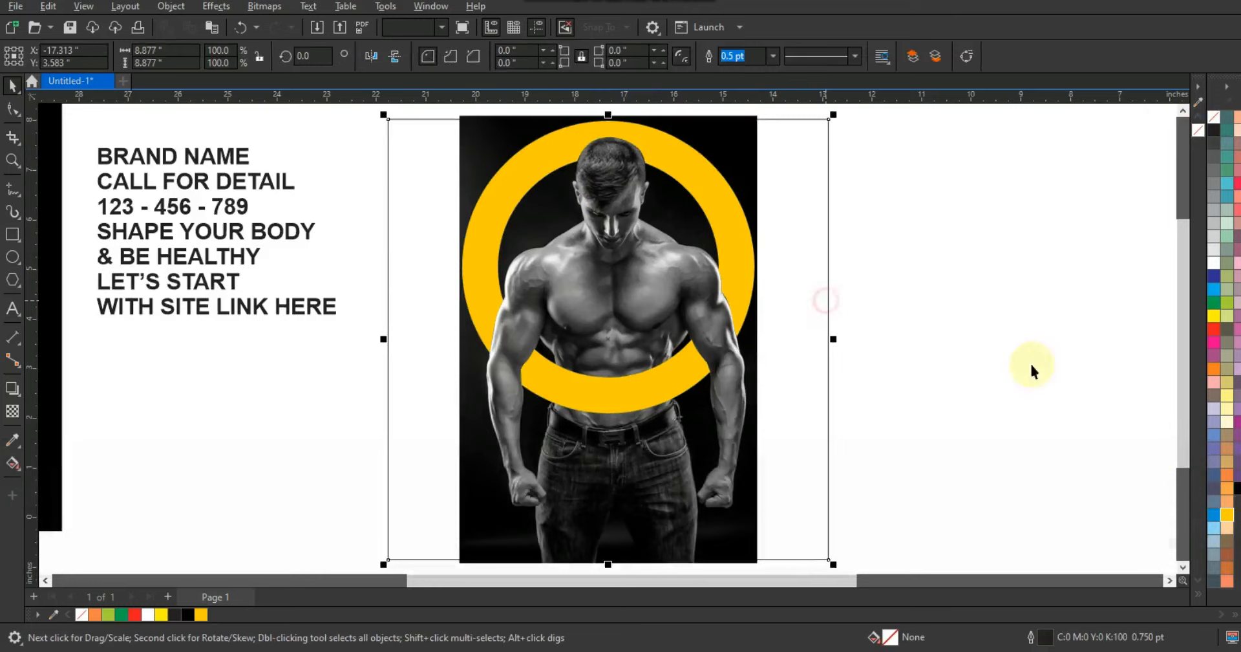
left_click(1237, 488)
left_click(969, 355)
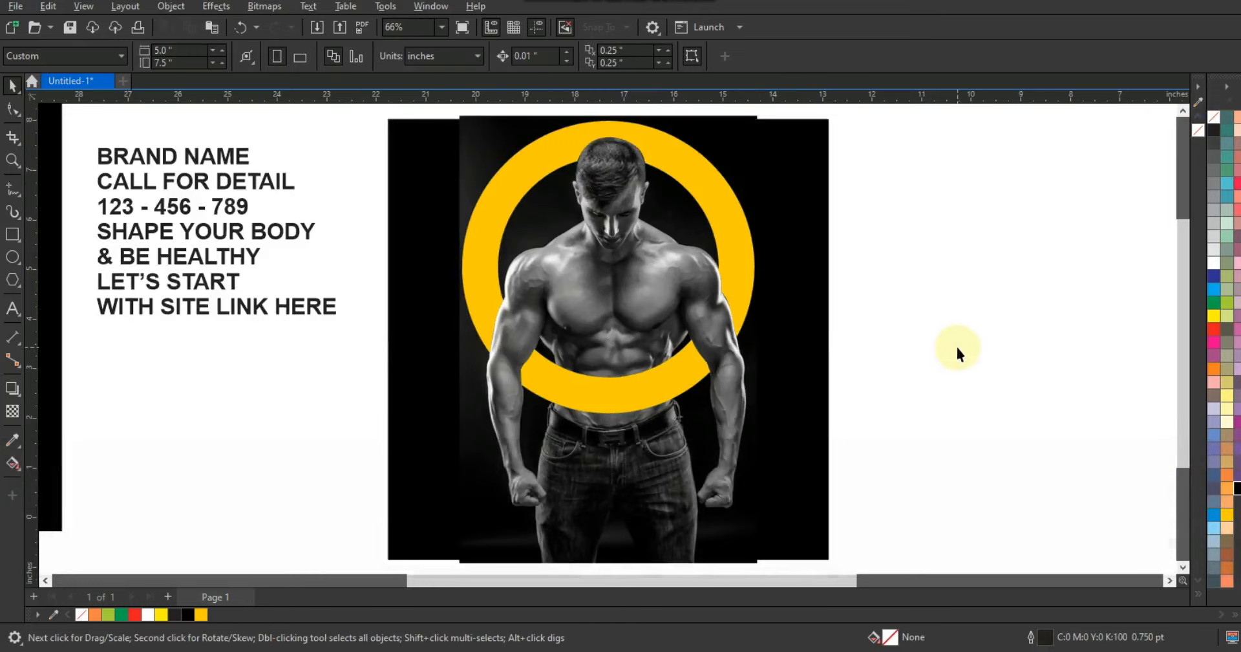
Group the photo with the ring and center the group horizontally on the black square.
left_click_drag(451, 111, 802, 528)
key("ctrl+g")
key("shift")
key("c")
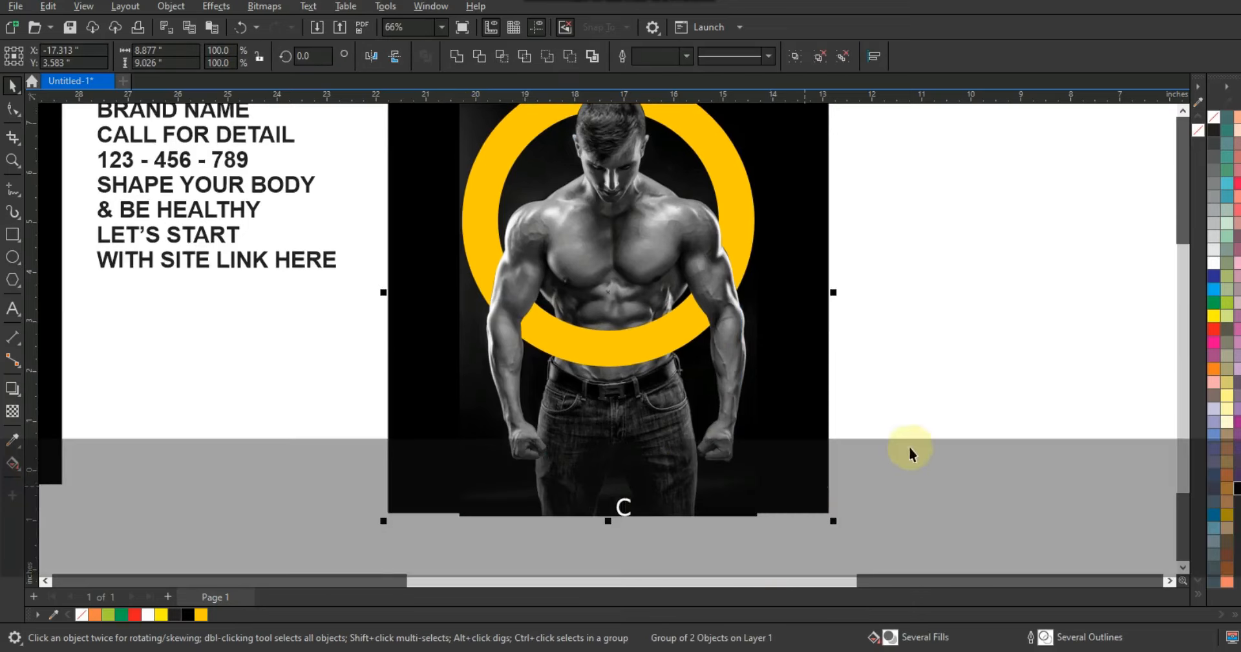
key("shift+F2")
key("Escape")
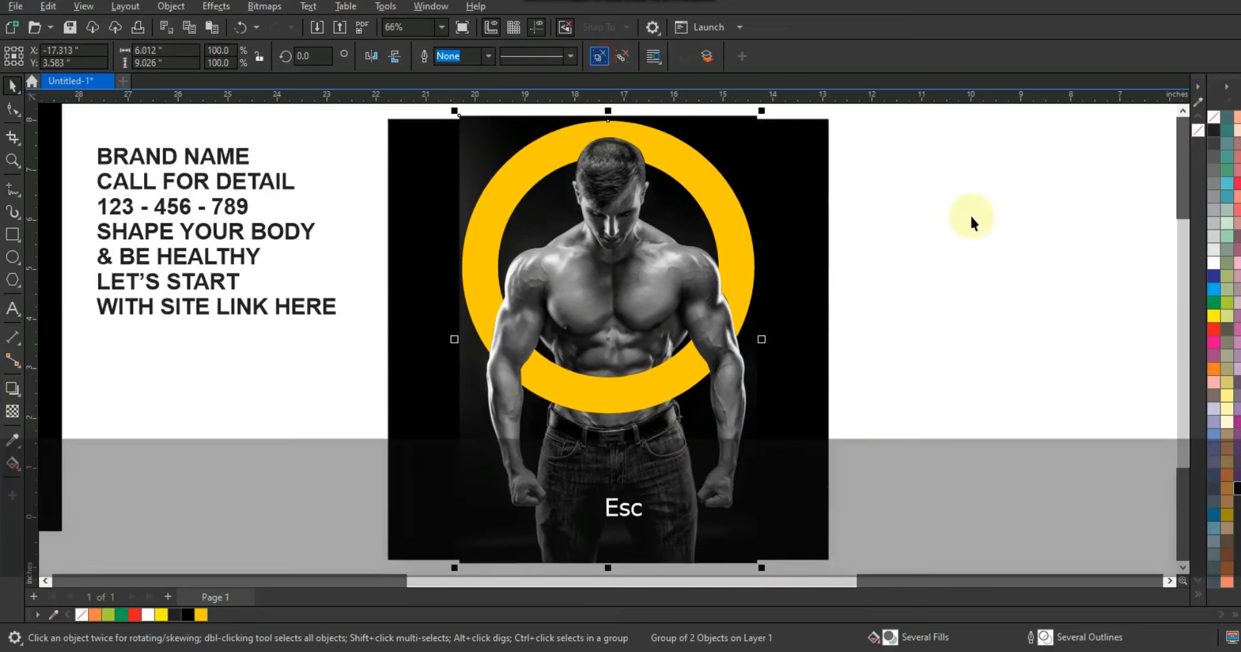
left_click(971, 217)
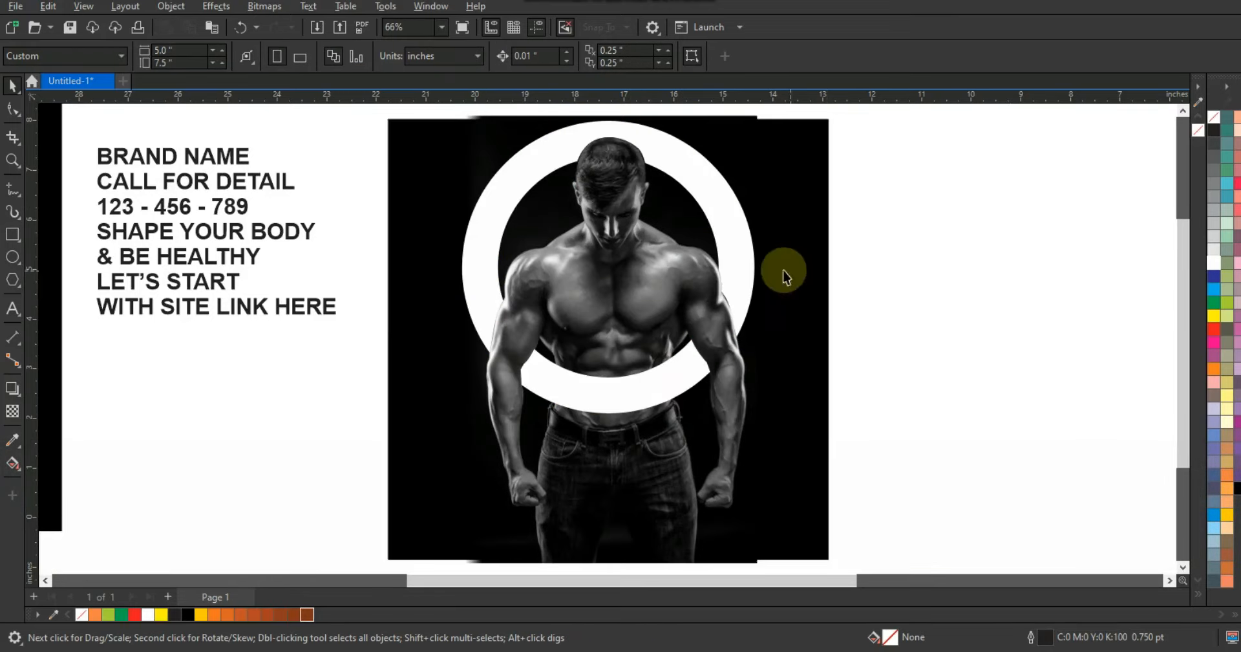
left_click(739, 256)
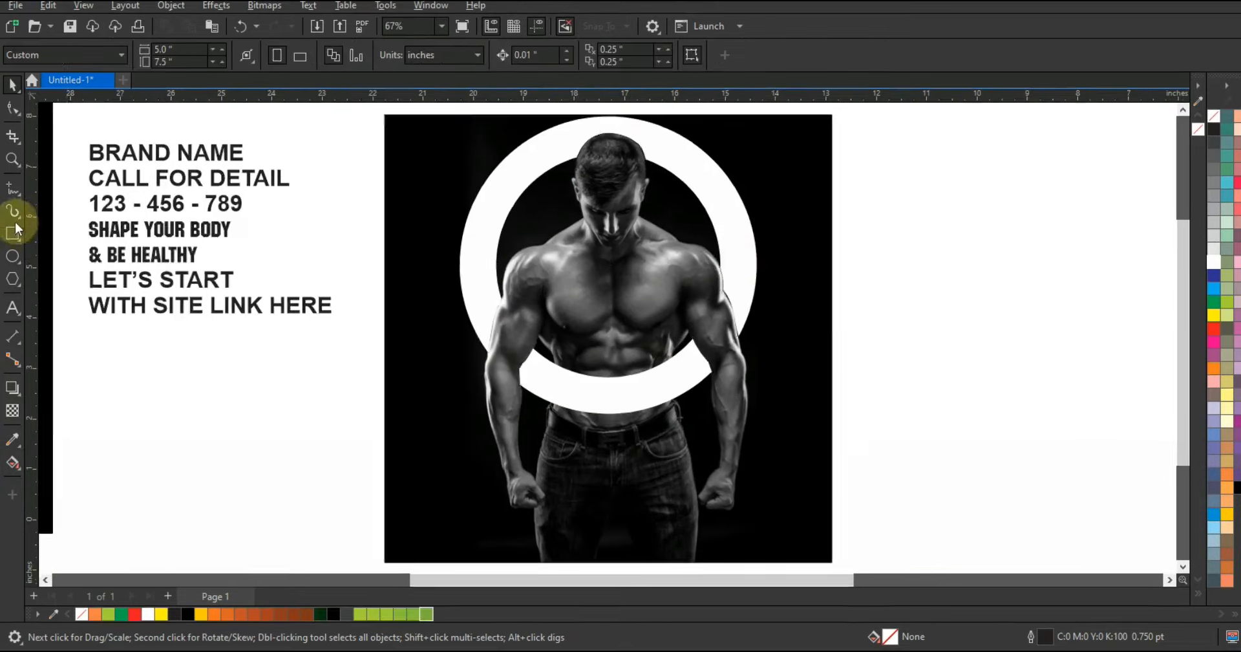
Draw a rectangle about 4.6 by 9.2 inches over the poster's right half and fill it with green C56 M10 Y100 K0.
key("F3")
left_click(12, 234)
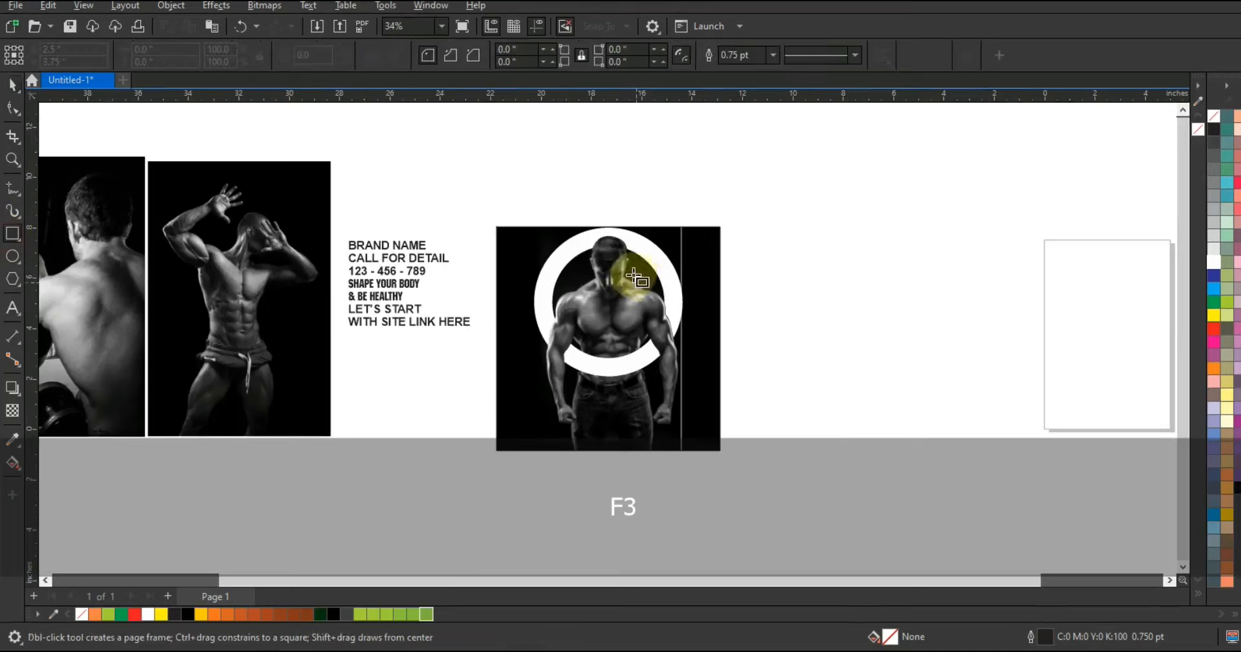
left_click_drag(609, 227, 723, 457)
left_click(13, 84)
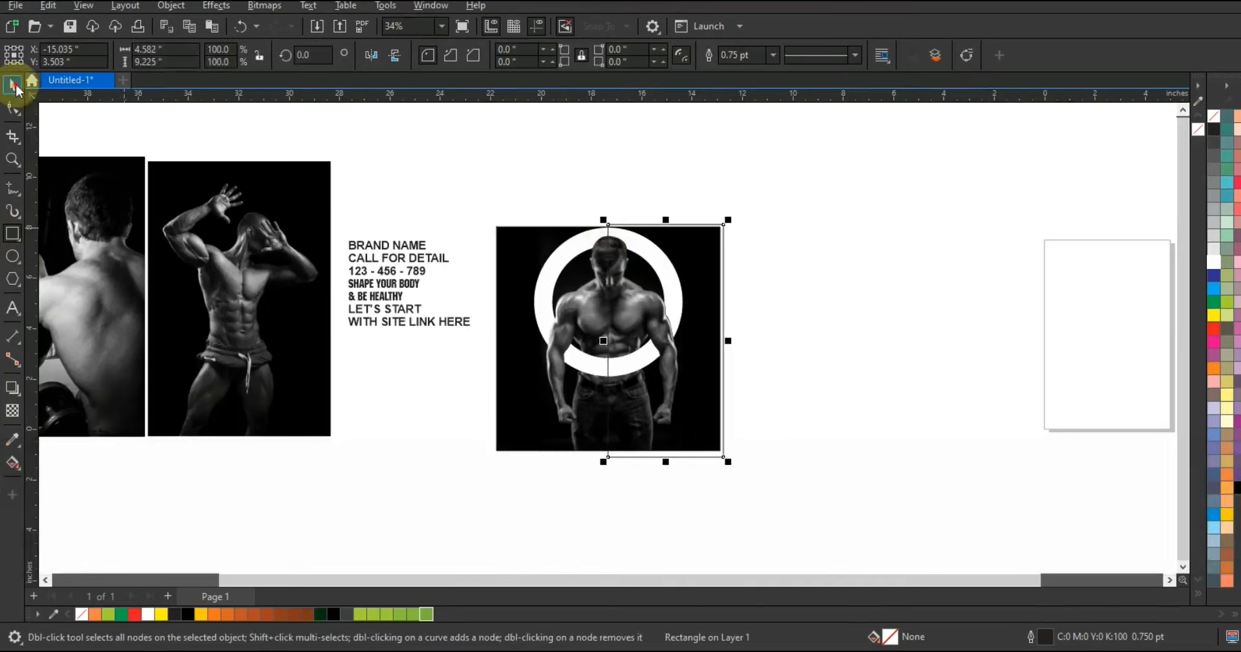
left_click(414, 613)
key("shift+F2")
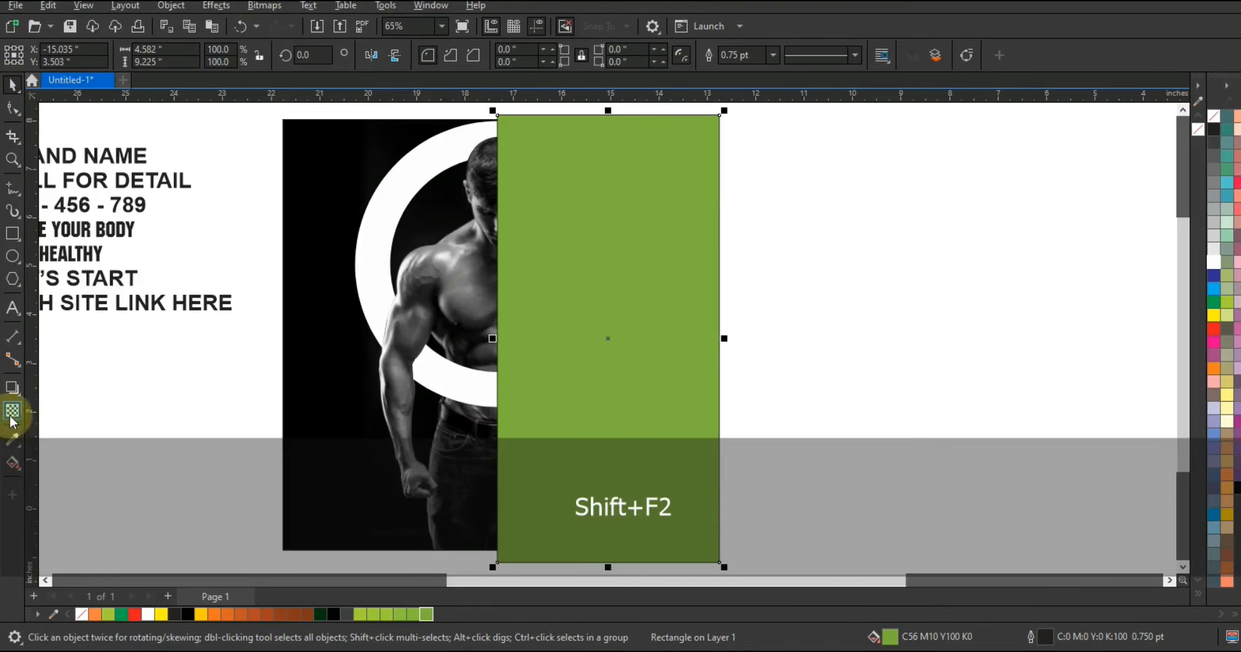
Set the green rectangle's transparency merge mode to Overlay.
left_click(12, 419)
left_click(191, 56)
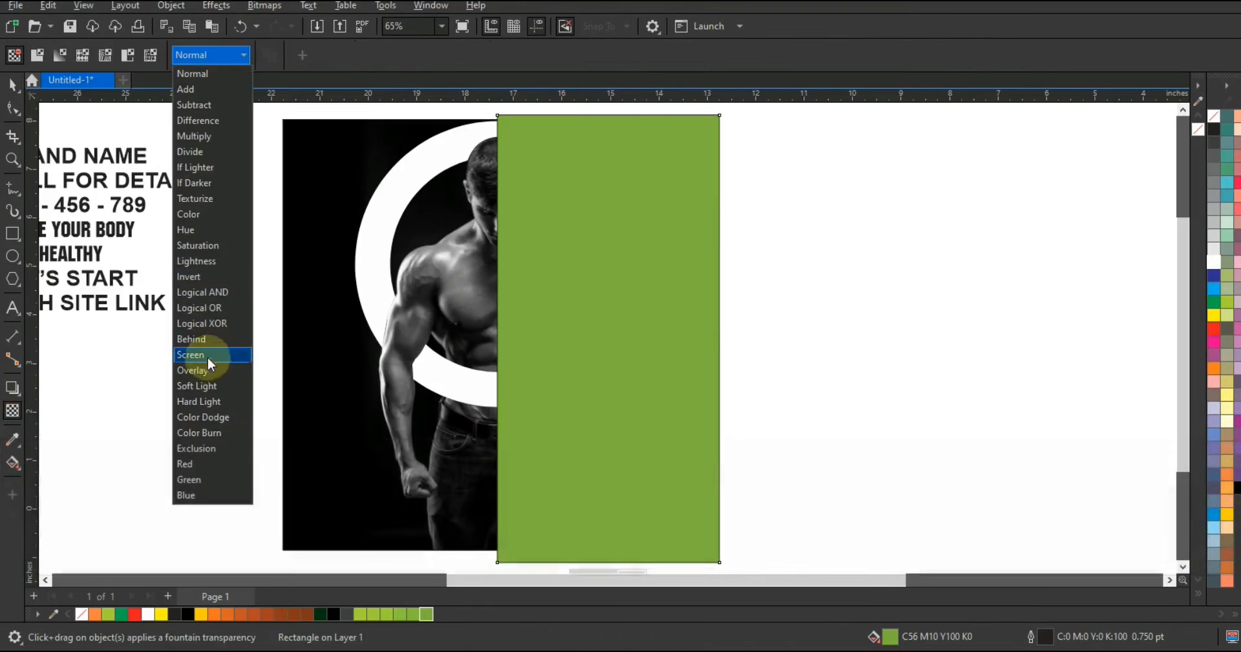
left_click(207, 370)
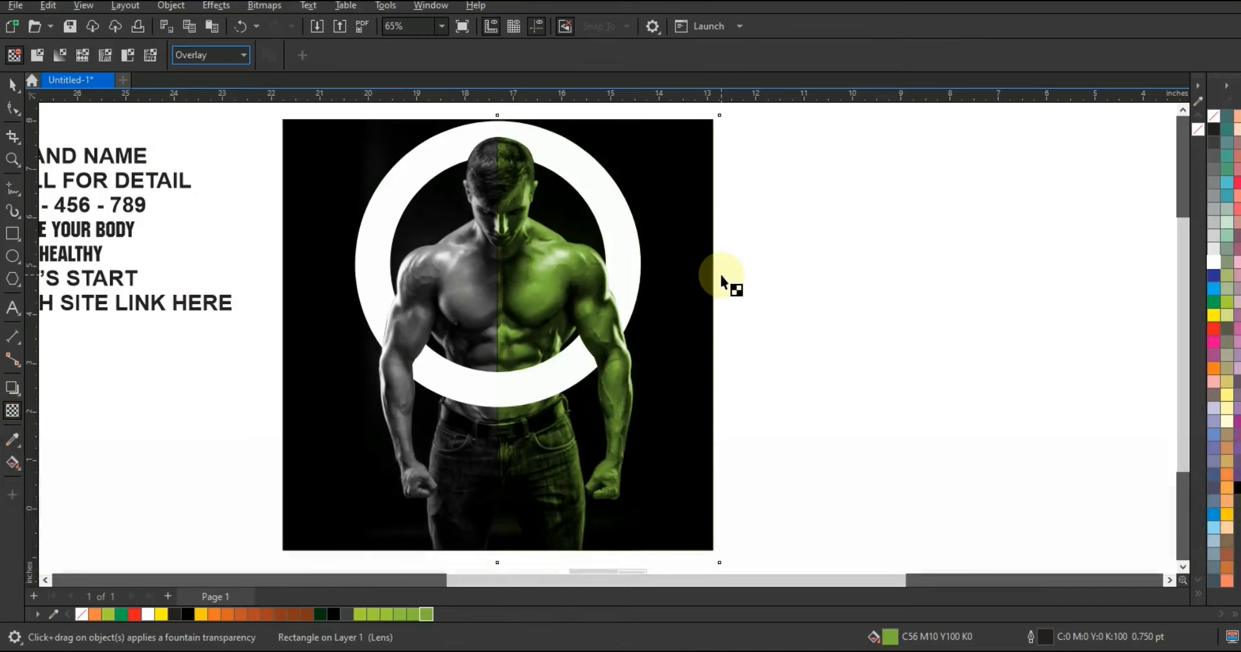
left_click(11, 86)
Stretch the overlay rectangle upward to a height of about 9.67 inches and remove its outline.
key("F3")
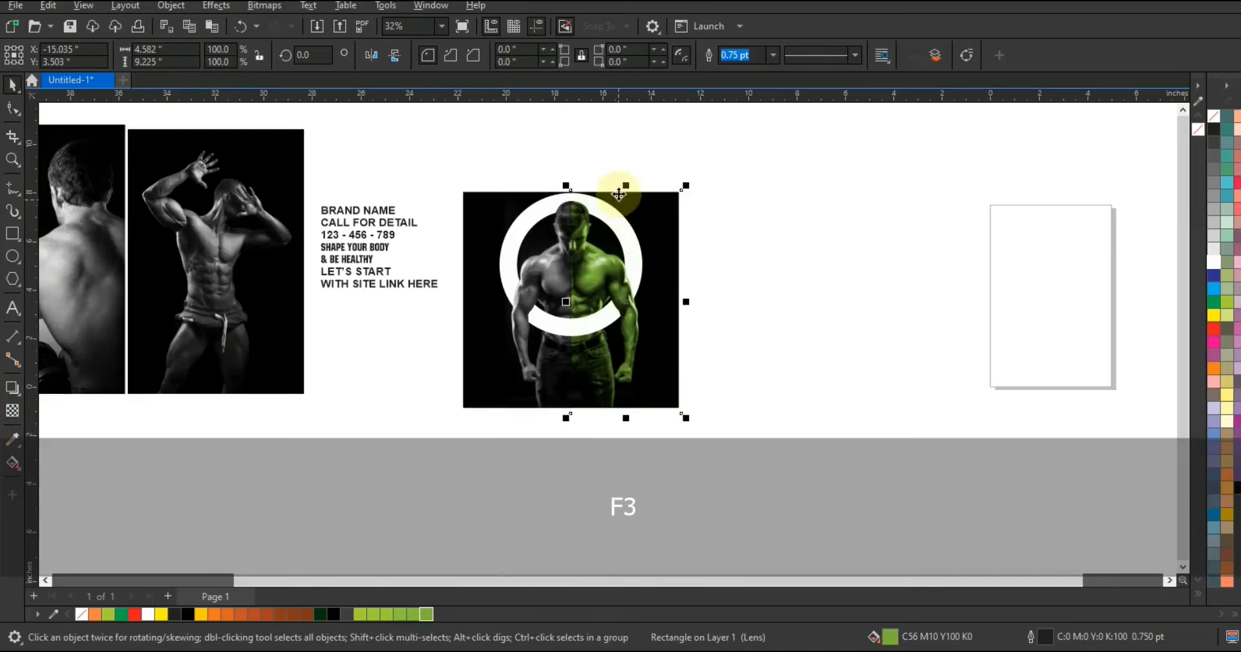
left_click_drag(625, 187, 625, 175)
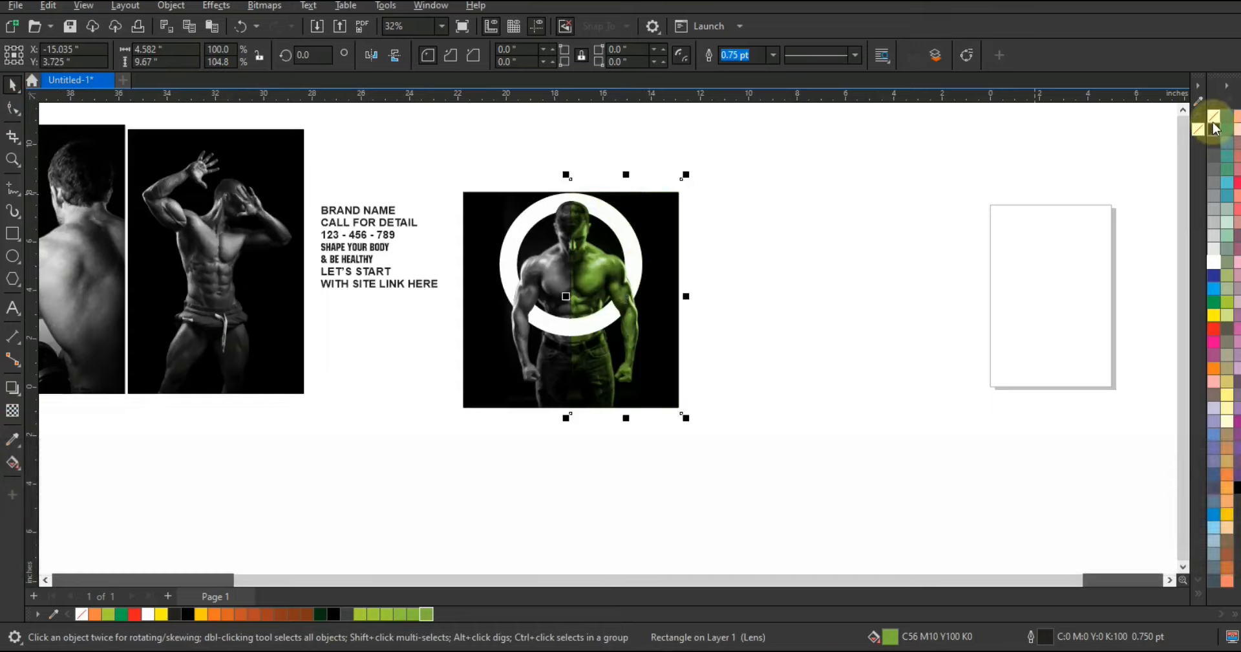
right_click(1214, 122)
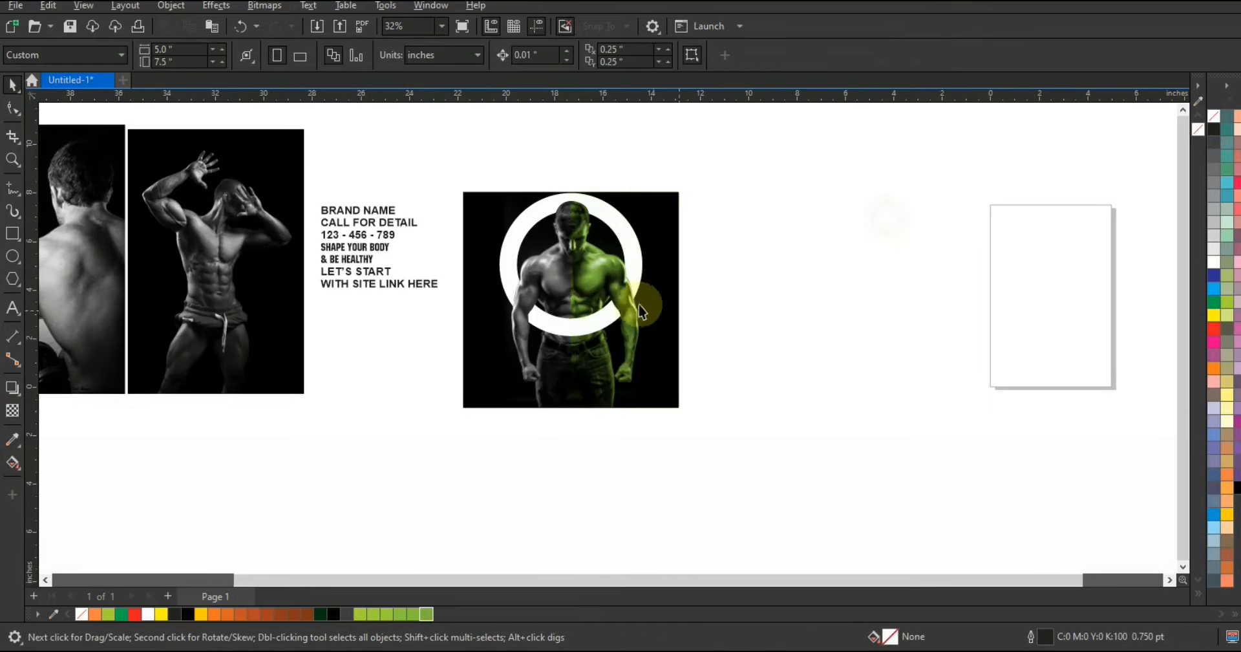
Try pure green, blue and light pink fills on the overlay rectangle, then restore the C56 M10 Y100 K0 green.
left_click(1215, 331)
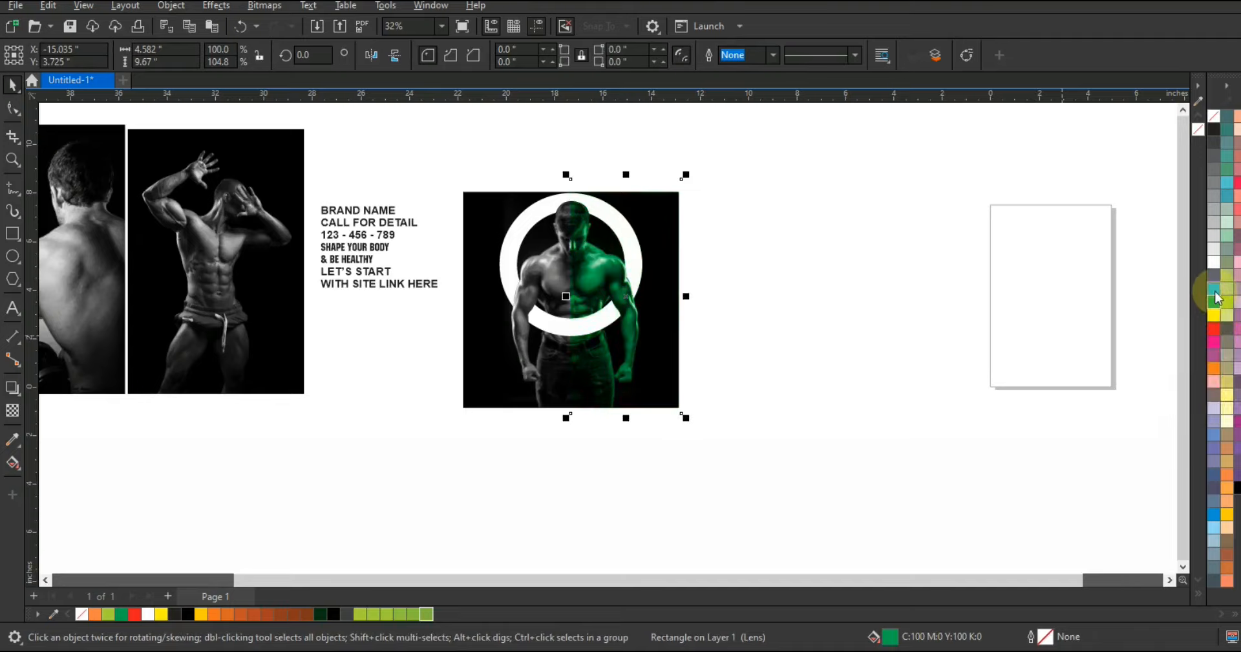
left_click(1215, 288)
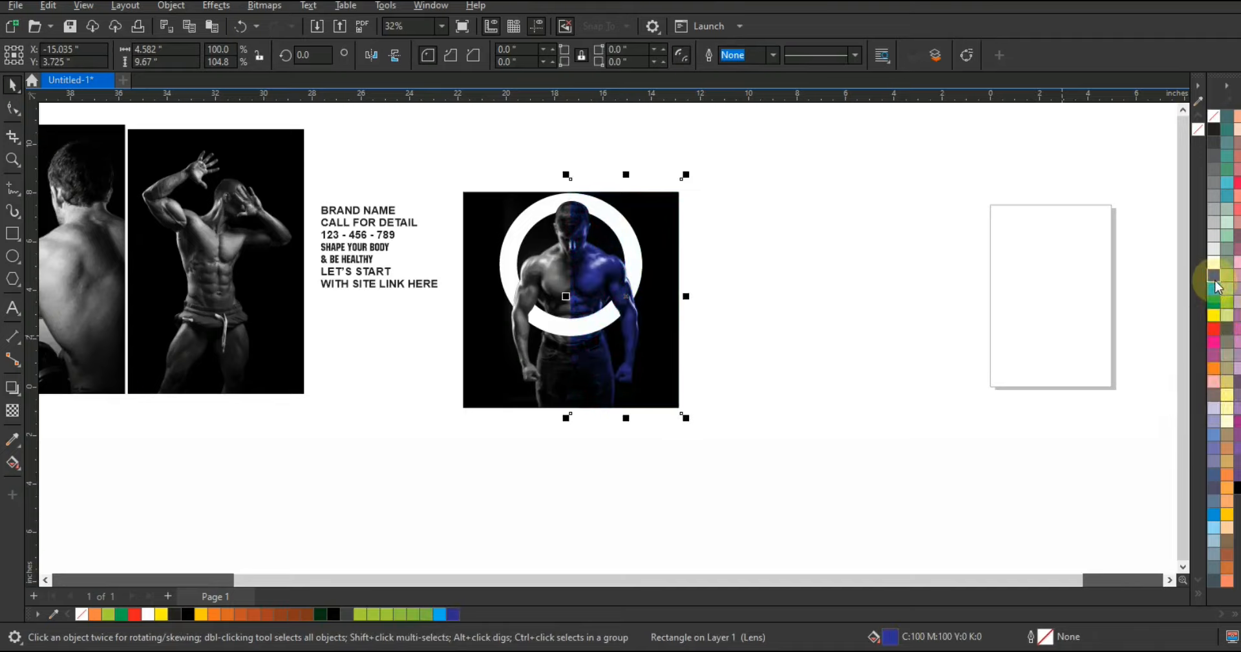
left_click(1215, 381)
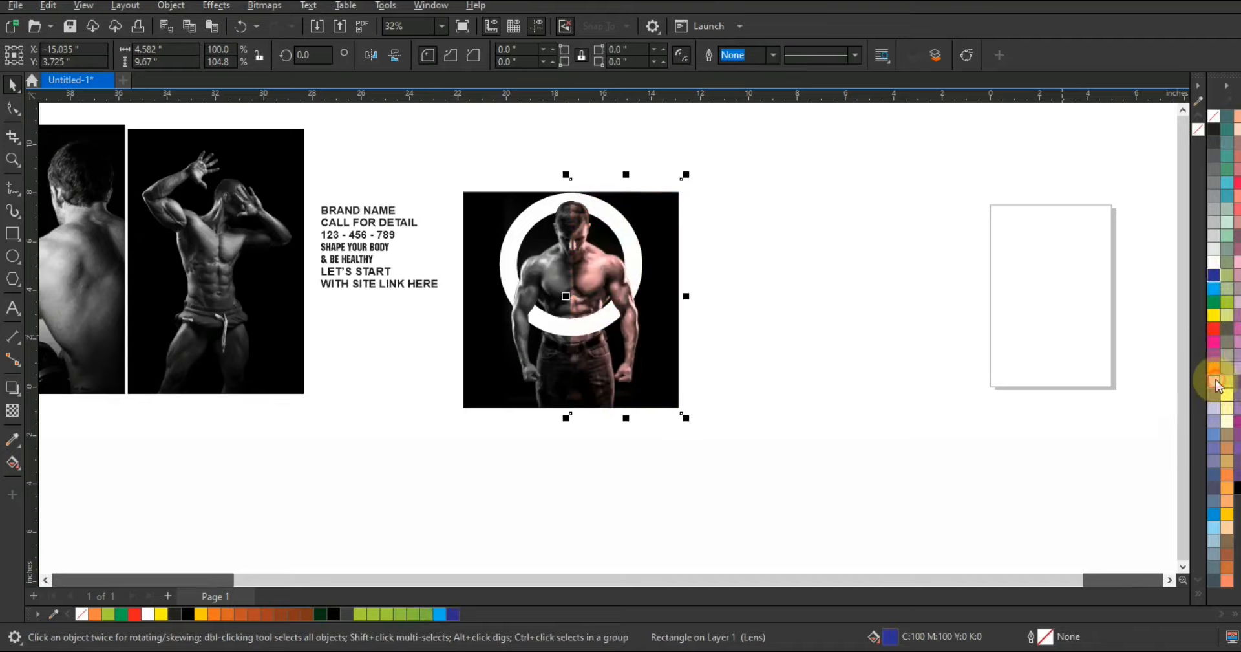
left_click(428, 614)
PowerClip the green overlay rectangle inside the black poster square.
right_click(603, 322)
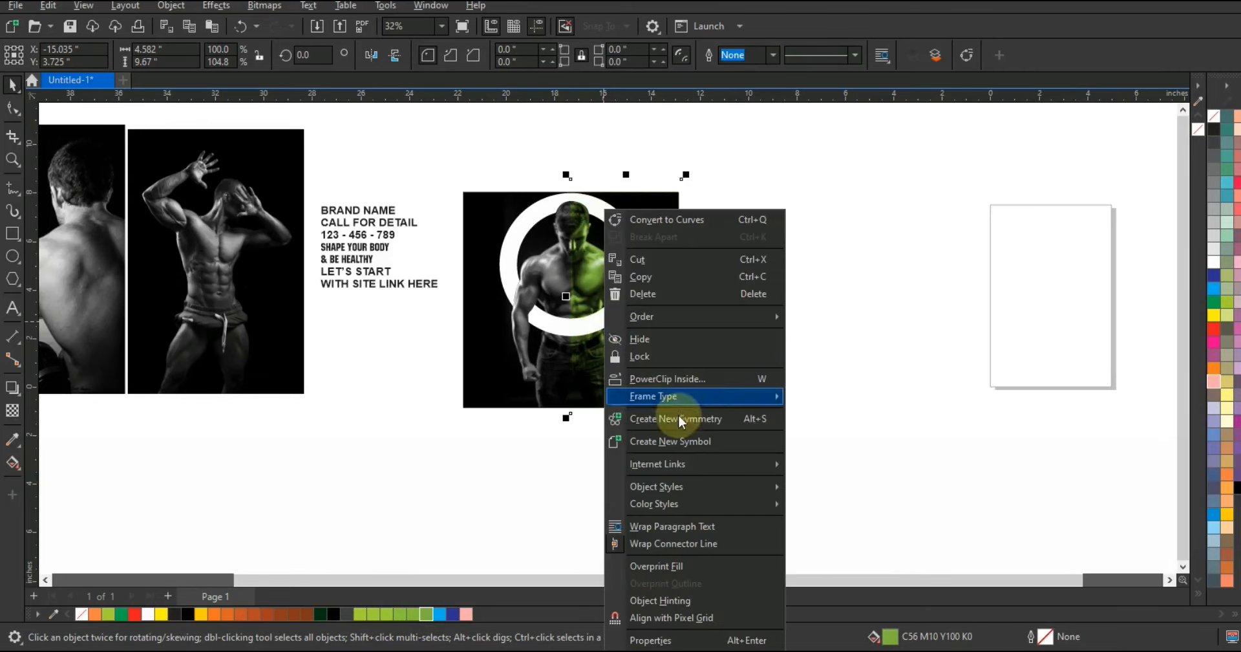
left_click(676, 379)
left_click(495, 393)
left_click(718, 457)
Move the SHAPE YOUR BODY and & BE HEALTHY text lines onto the poster's lower right, aligned along their right edges.
left_click_drag(363, 238, 303, 157)
key("shift+F2")
key("Escape")
left_click(344, 255)
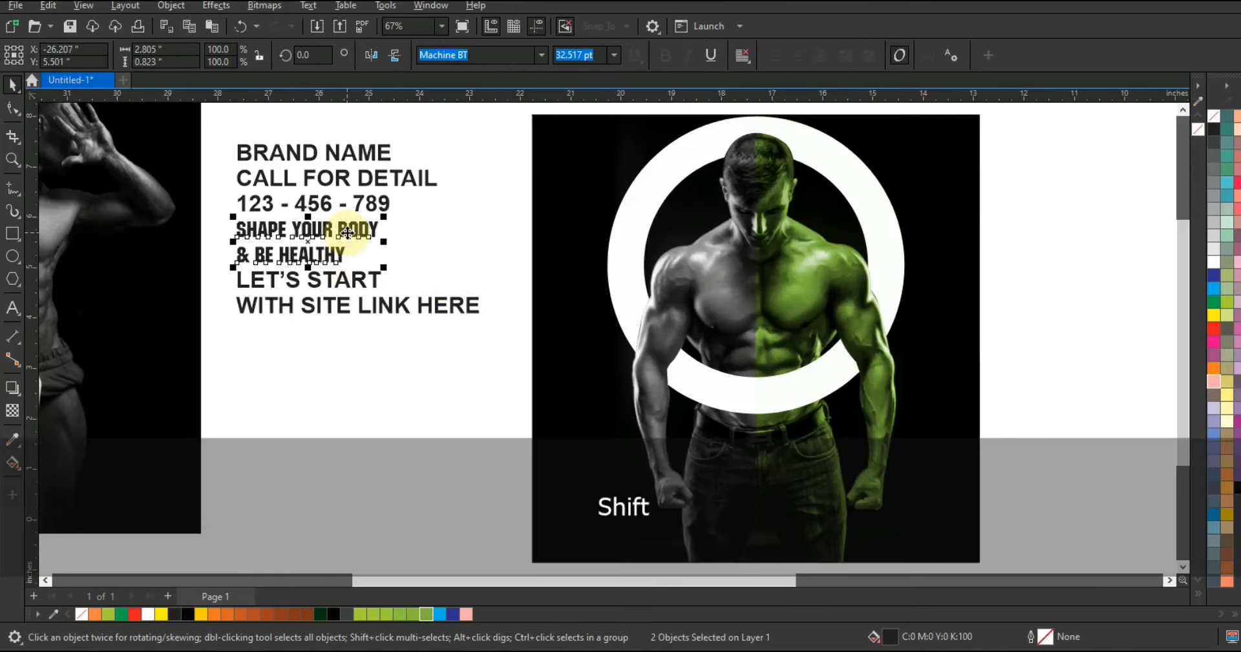
mouse_move(348, 256)
left_mouse_down()
mouse_move(875, 495)
mouse_move(924, 482)
left_mouse_up()
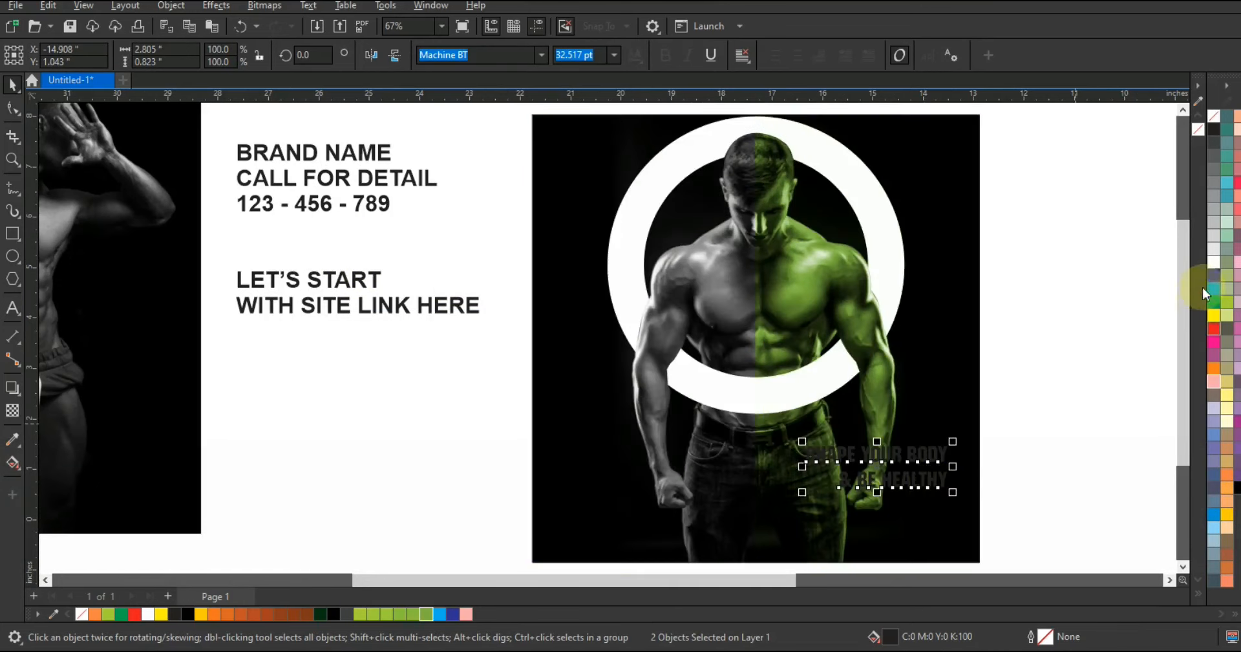
Fill both headline lines white and enlarge them to about 43.6 pt, keeping them inside the poster's right edge.
left_click(1214, 265)
left_click_drag(806, 494, 773, 503)
left_click_drag(952, 501, 968, 505)
left_click_drag(937, 460, 938, 437)
left_click(1022, 449)
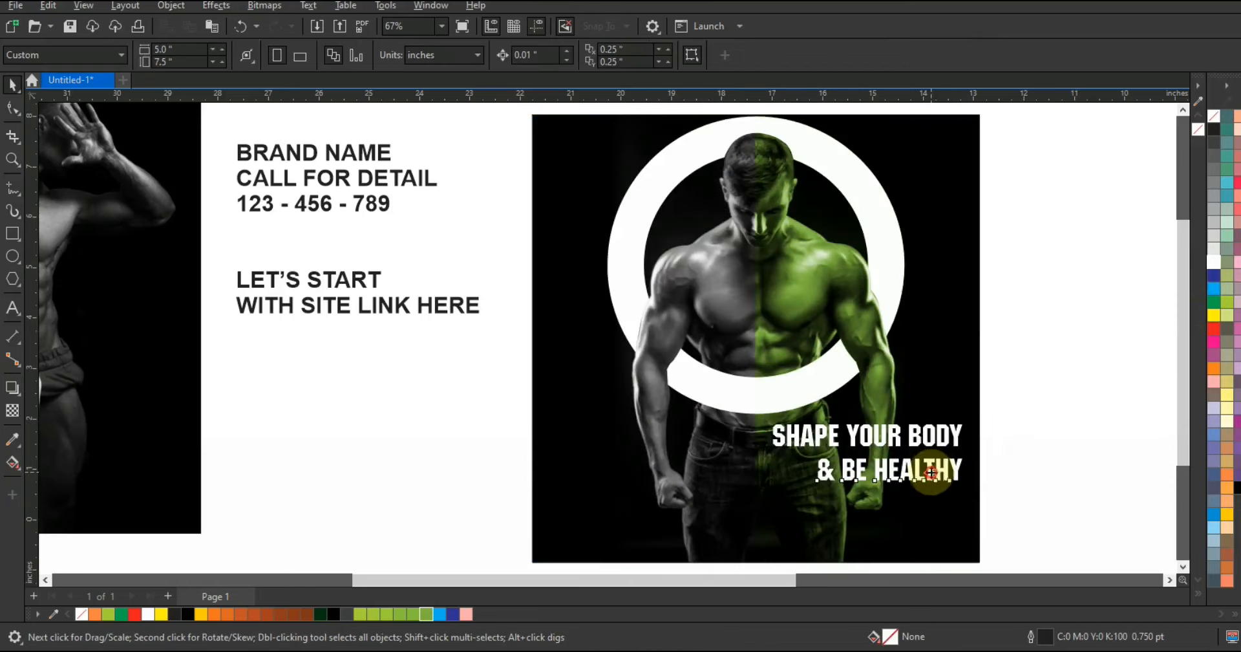
Recolour only the words BE HEALTHY lime green and shift both headline lines slightly up and to the right.
left_click(938, 479)
left_click(12, 308)
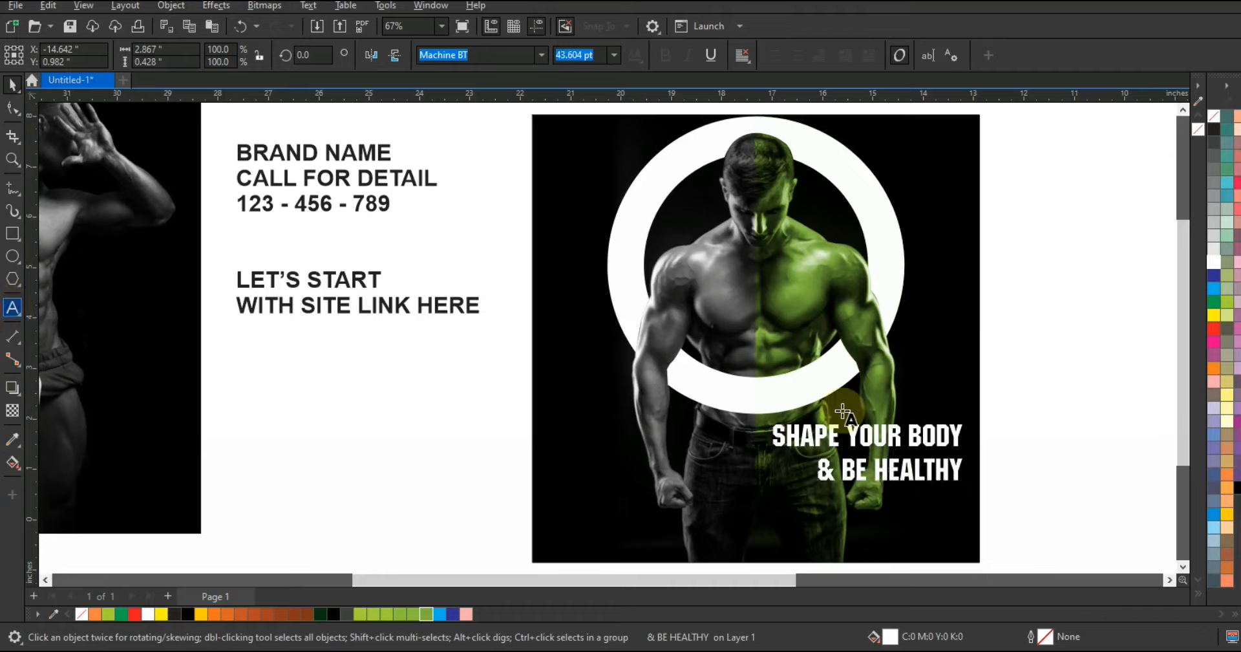
left_click_drag(843, 464, 965, 466)
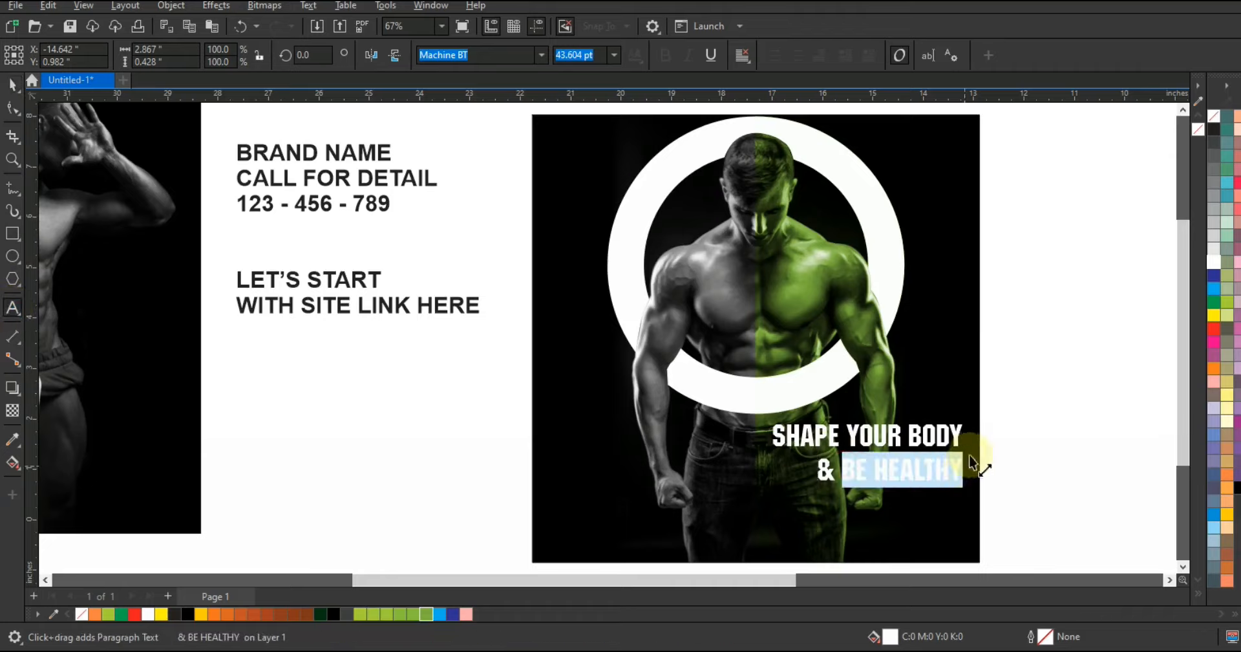
left_click(373, 614)
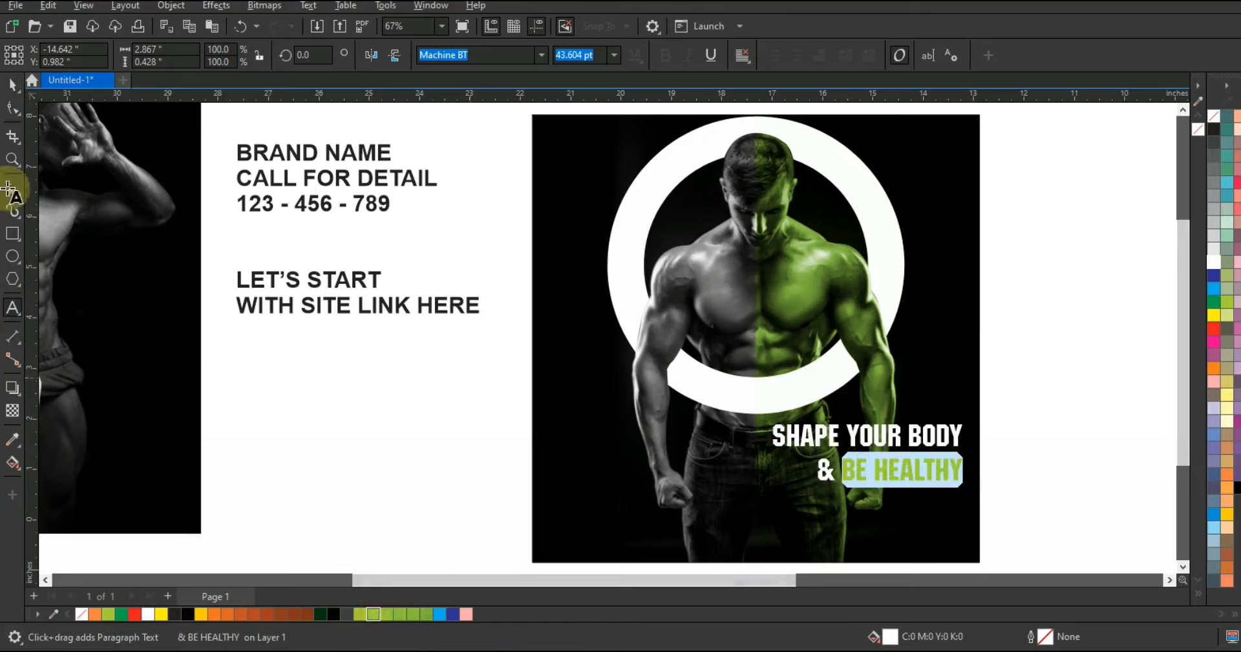
left_click(12, 85)
mouse_move(1023, 388)
left_mouse_down()
mouse_move(1033, 393)
mouse_move(766, 489)
left_mouse_up()
left_click_drag(919, 480, 924, 474)
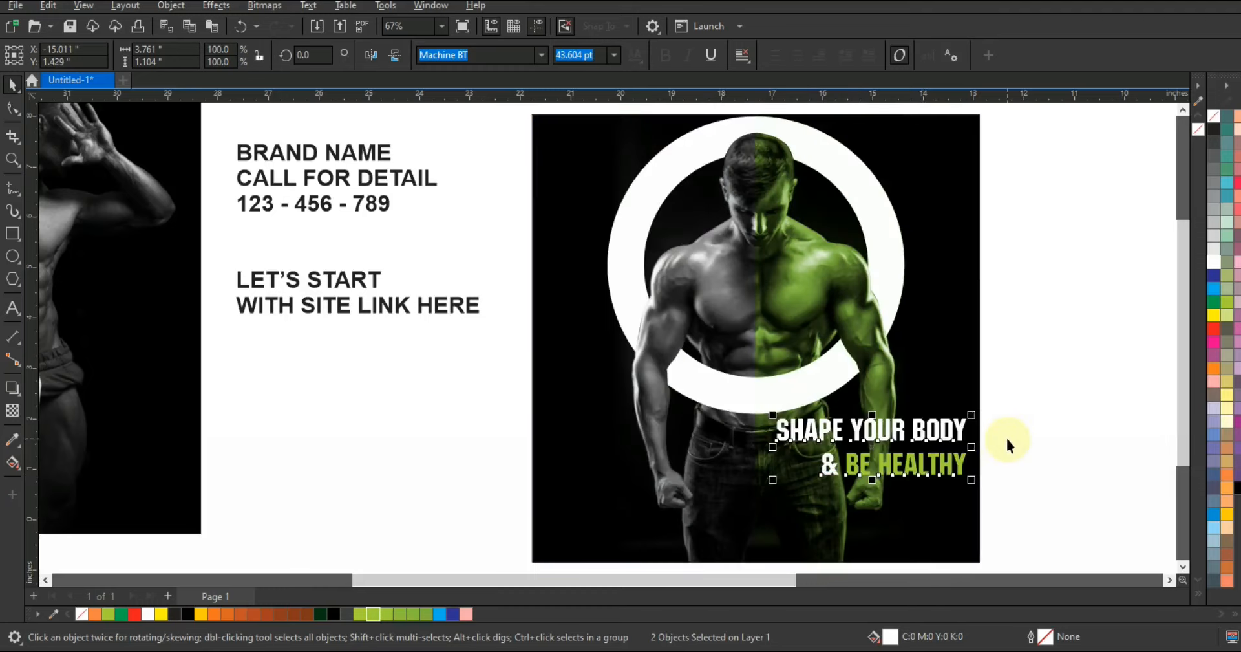
left_click(1006, 436)
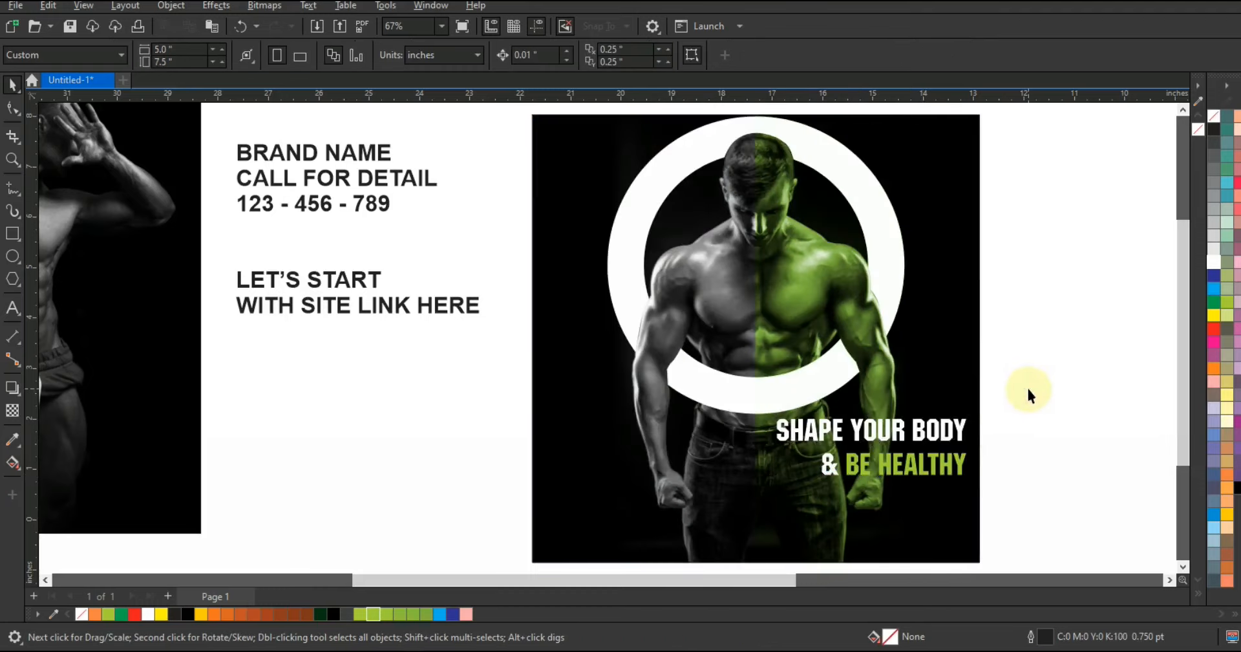
Draw a rectangle about 1.86 by 0.44 inches beneath the right part of the BE HEALTHY line.
left_click_drag(515, 355, 515, 355)
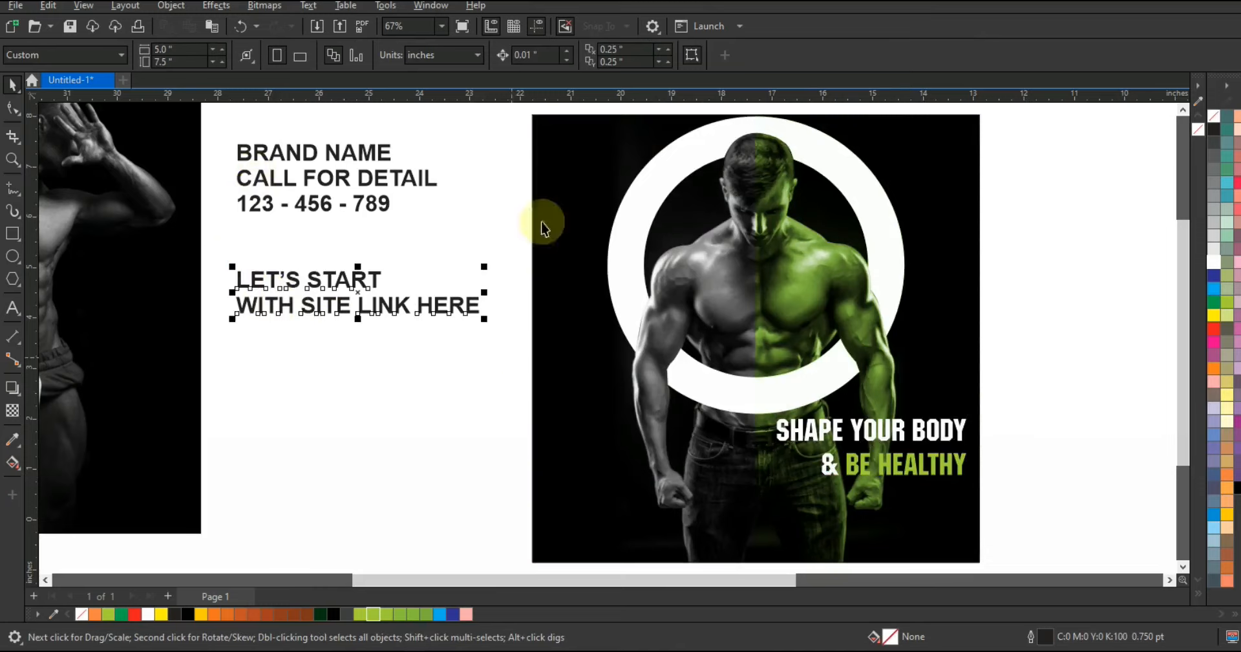
left_click(462, 389)
left_click(1183, 565)
left_click(24, 164)
mouse_move(666, 261)
left_mouse_down()
mouse_move(803, 369)
mouse_move(1023, 488)
left_mouse_up()
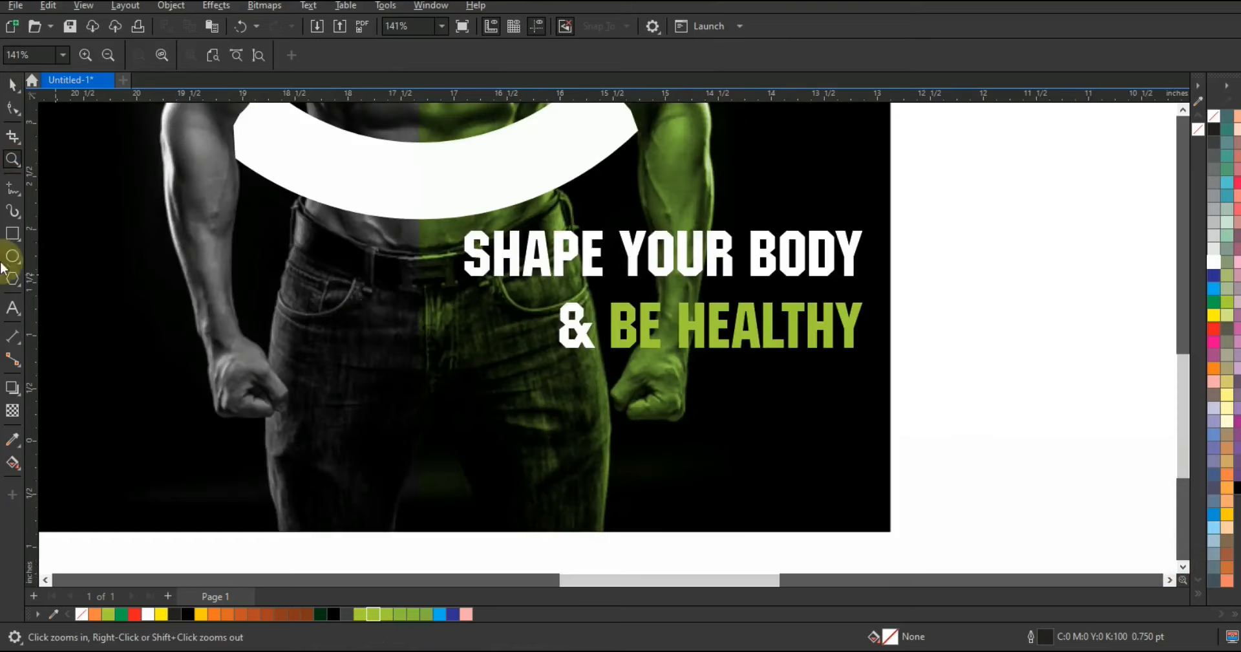
left_click(11, 236)
left_click_drag(853, 360, 657, 407)
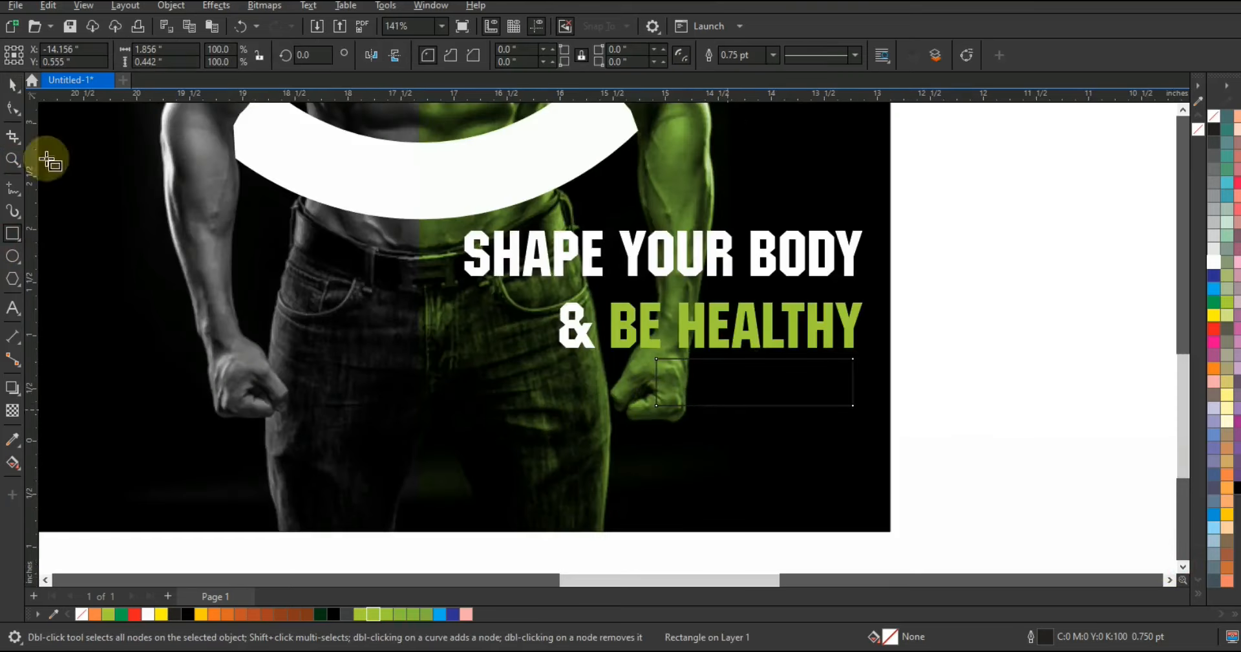
Turn the rectangle into an outline-free bar filled C42 M0 Y100 K0, placed lower below the headline and slightly reduced in height.
left_click(12, 84)
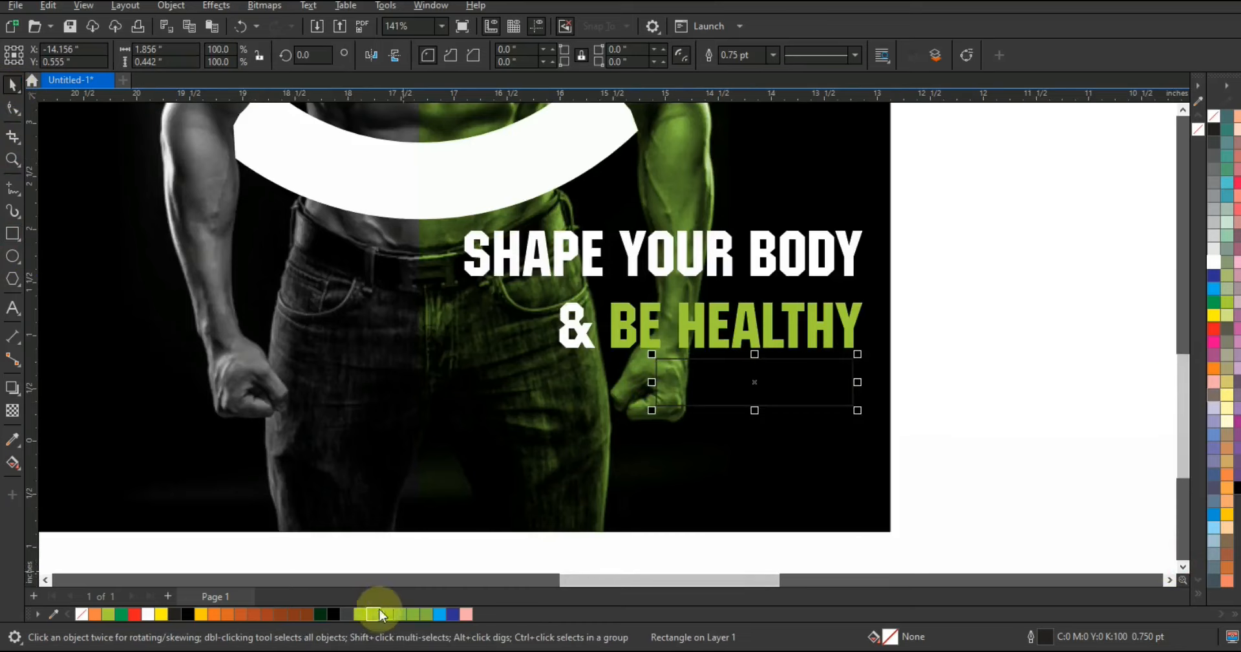
left_click(386, 610)
left_click_drag(789, 397, 790, 441)
right_click(1213, 118)
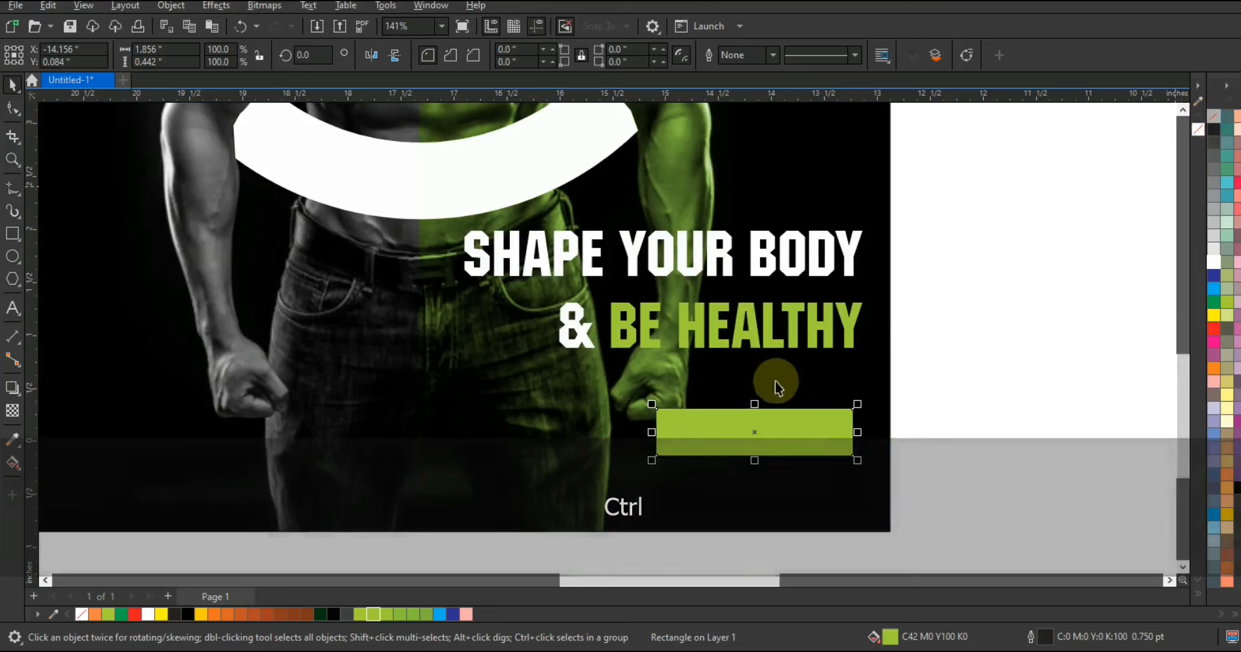
left_click_drag(753, 407, 799, 420)
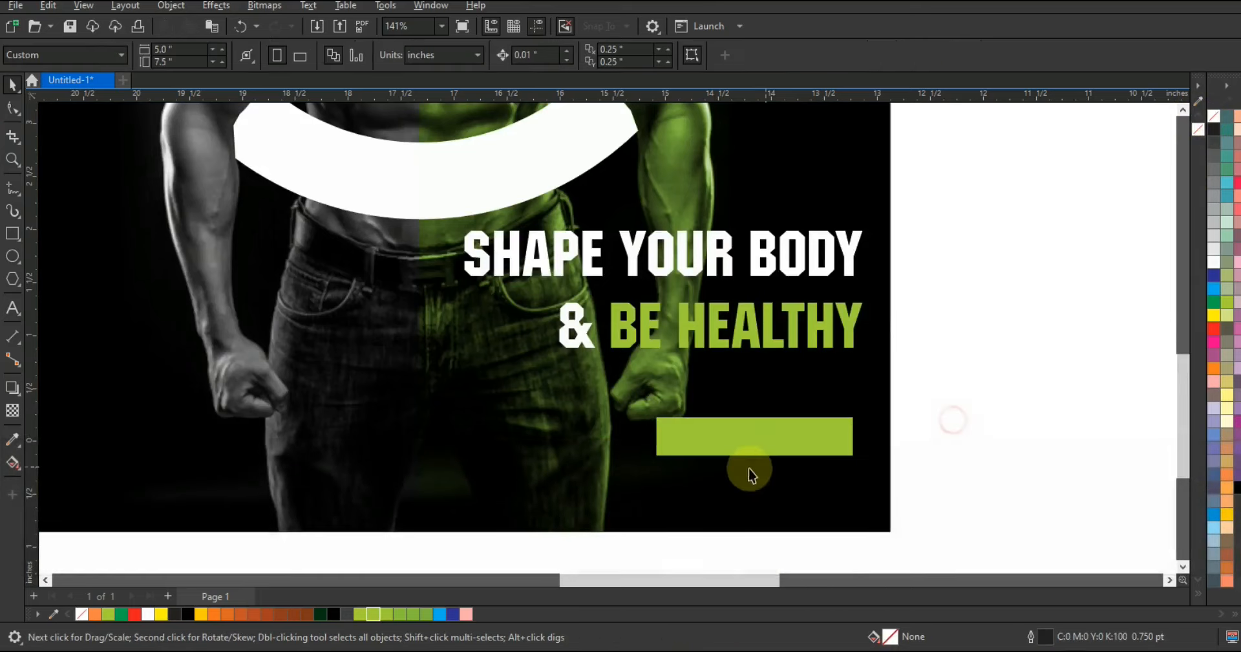
Shrink WITH SITE LINK HERE to about 20.3 pt and bring it with LET'S START onto the green bar, in front of everything.
key("F3")
left_click(191, 200)
left_click_drag(286, 211, 185, 221)
left_click(150, 175, "shift")
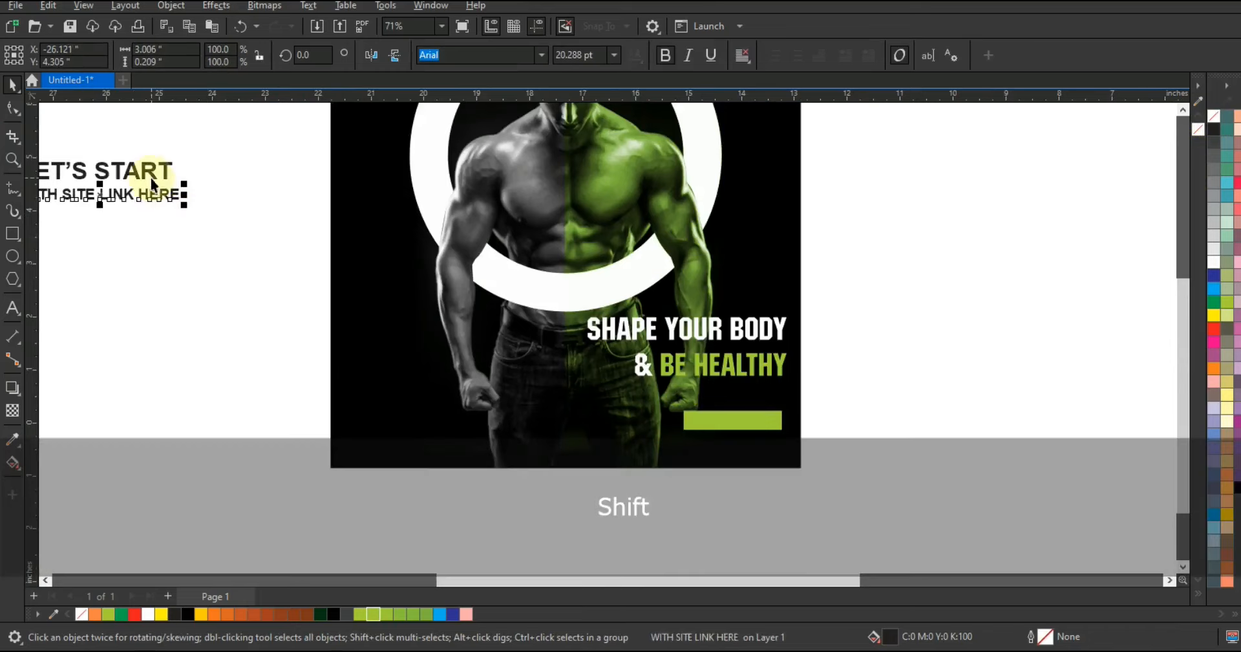
left_click_drag(153, 173, 811, 420)
key("shift+Page_Up")
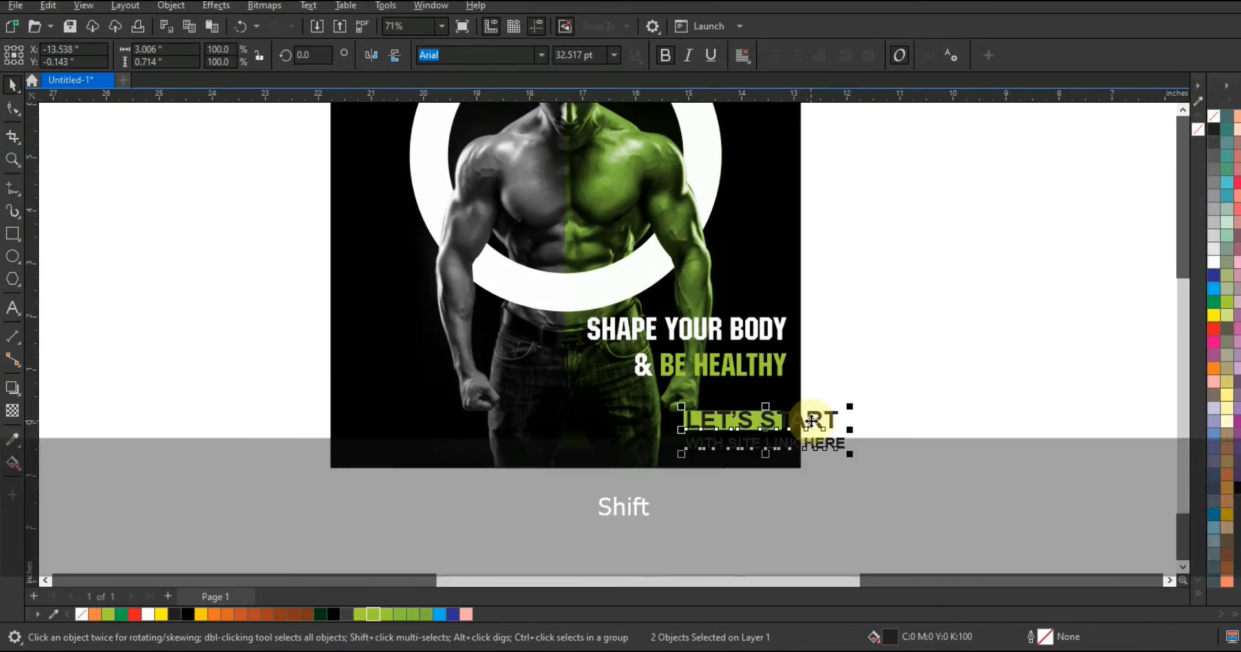
Scale both call-to-action lines to about 1.87 inches wide, fill them black and position LET'S START on the green bar.
key("shift+F2")
key("F3")
left_click_drag(969, 455, 762, 406)
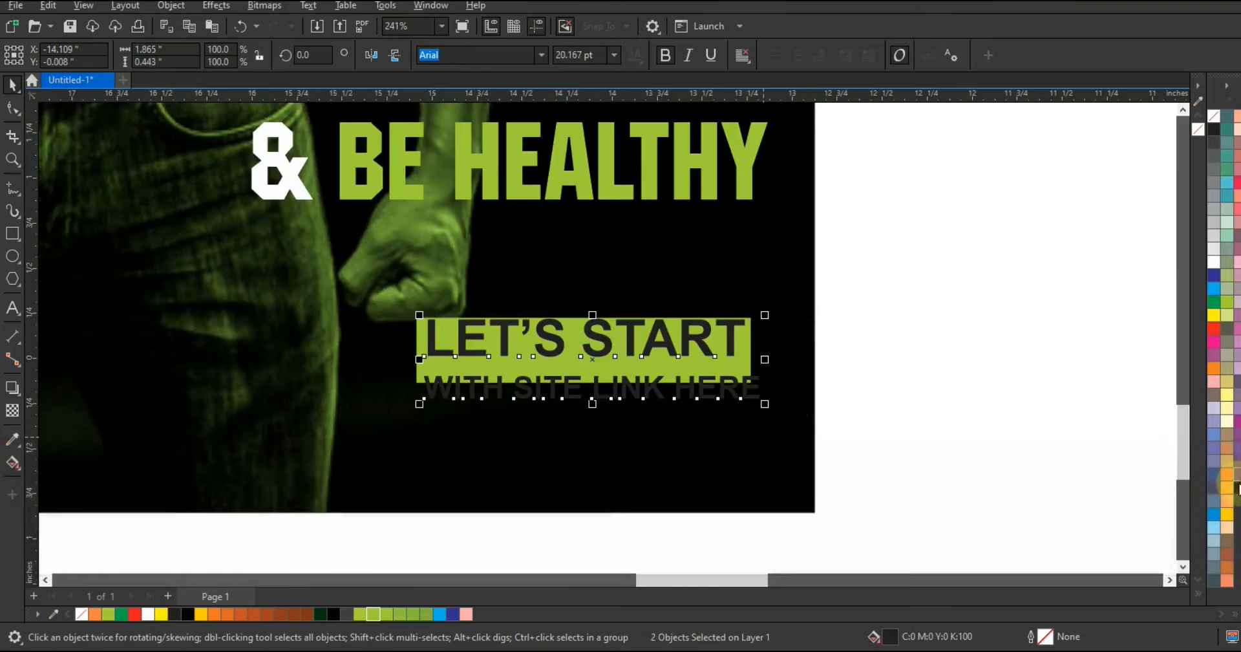
left_click(1238, 489)
left_click_drag(633, 347, 626, 363)
Fill the WITH SITE LINK HERE line below the green bar with white.
left_click(894, 388)
left_click(727, 409)
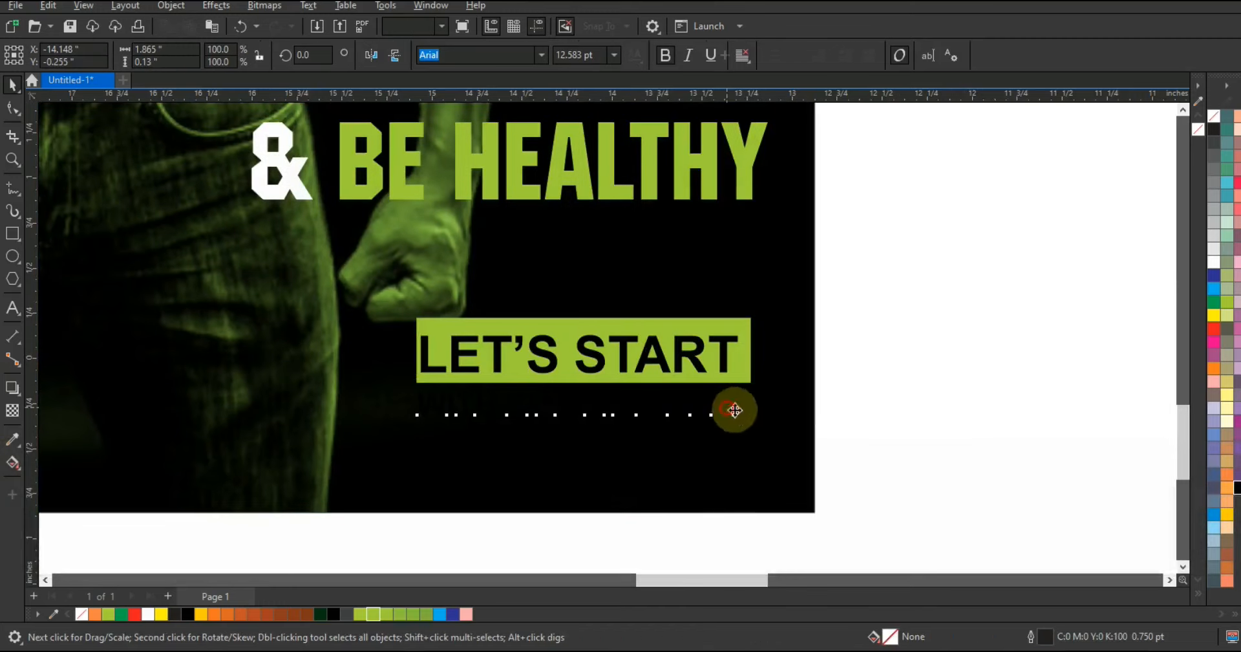
left_click(1215, 265)
left_click(1086, 338)
Centre LET'S START, the green bar and the site link line on each other and right-align them with the BE HEALTHY line.
left_click(700, 366)
left_click_drag(909, 296, 410, 446)
key("c")
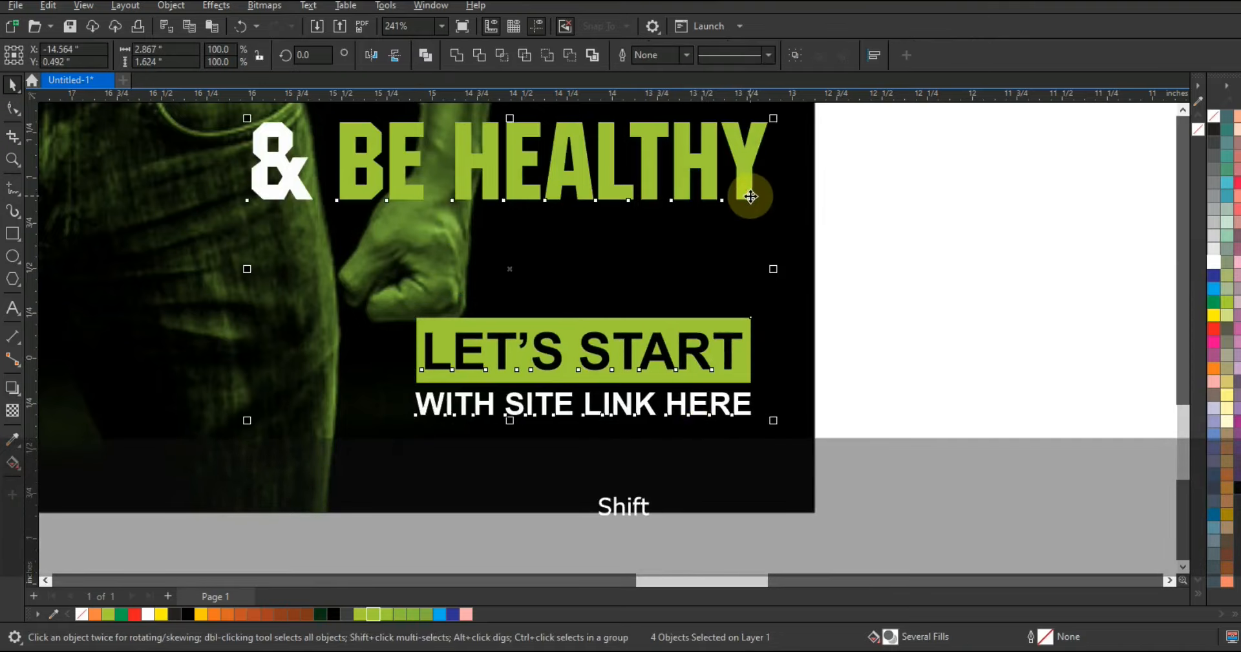
key("r")
left_click(874, 252)
left_click(767, 342)
left_click(763, 394, "shift")
key("c")
left_click(847, 398)
Shift the green bar and its two text lines slightly down in the poster's lower-right corner.
key("F3")
left_click_drag(859, 331, 592, 427)
left_click_drag(700, 377, 699, 392)
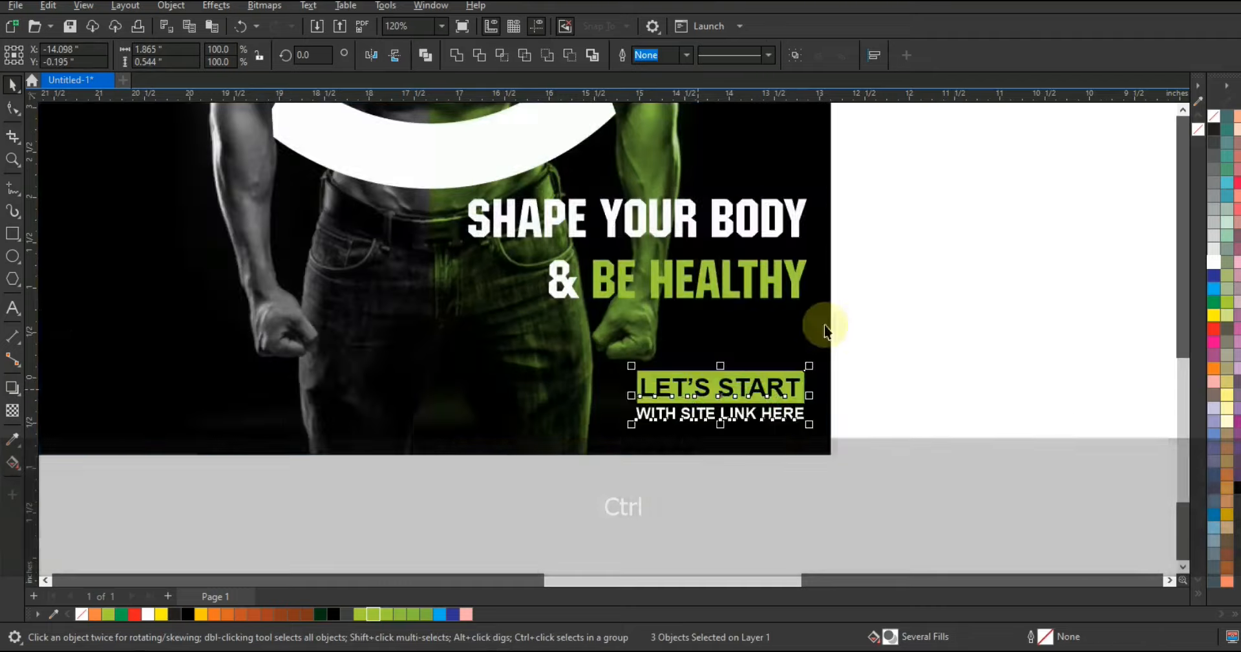
Draw a circle about 6.93 inches in diameter overlapping the poster's lower-left area.
key("F3")
left_click(490, 310)
left_click(13, 257)
left_click_drag(439, 251, 517, 433)
left_click(13, 87)
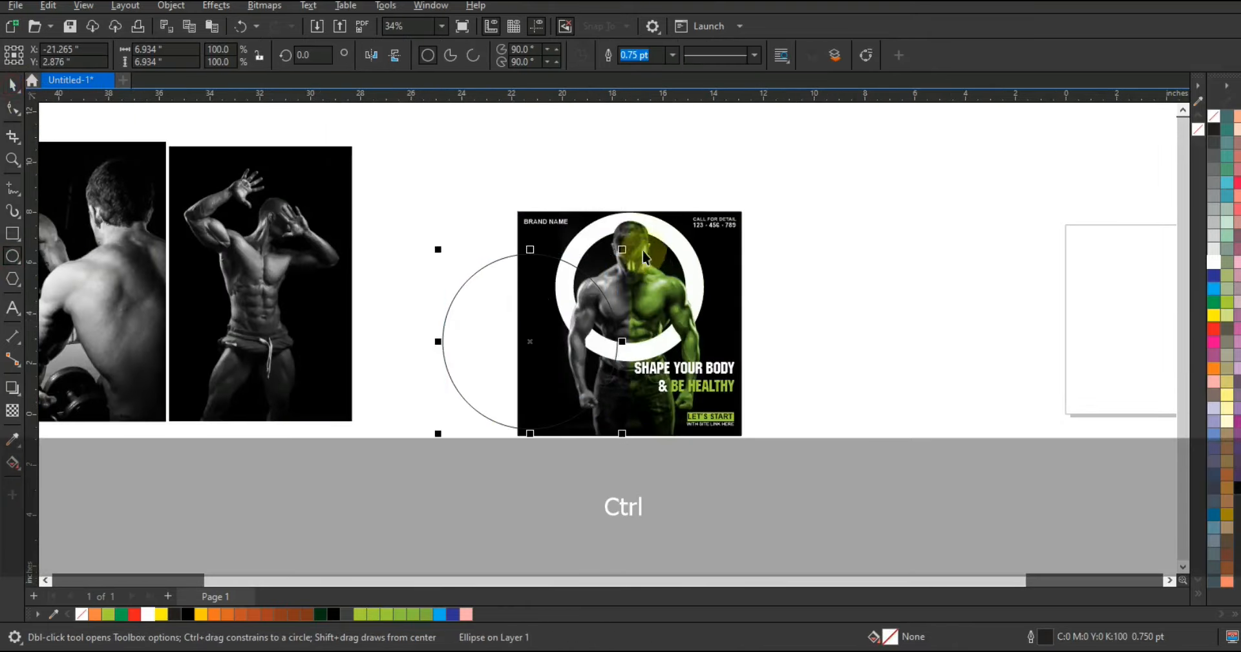
Combine the circle with a smaller concentric copy into a ring filled C42 M0 Y100 K0 without an outline.
left_click_drag(617, 260, 545, 259)
left_click(423, 56)
left_click(373, 614)
left_click_drag(821, 504, 409, 176)
key("shift+F2")
key("Escape")
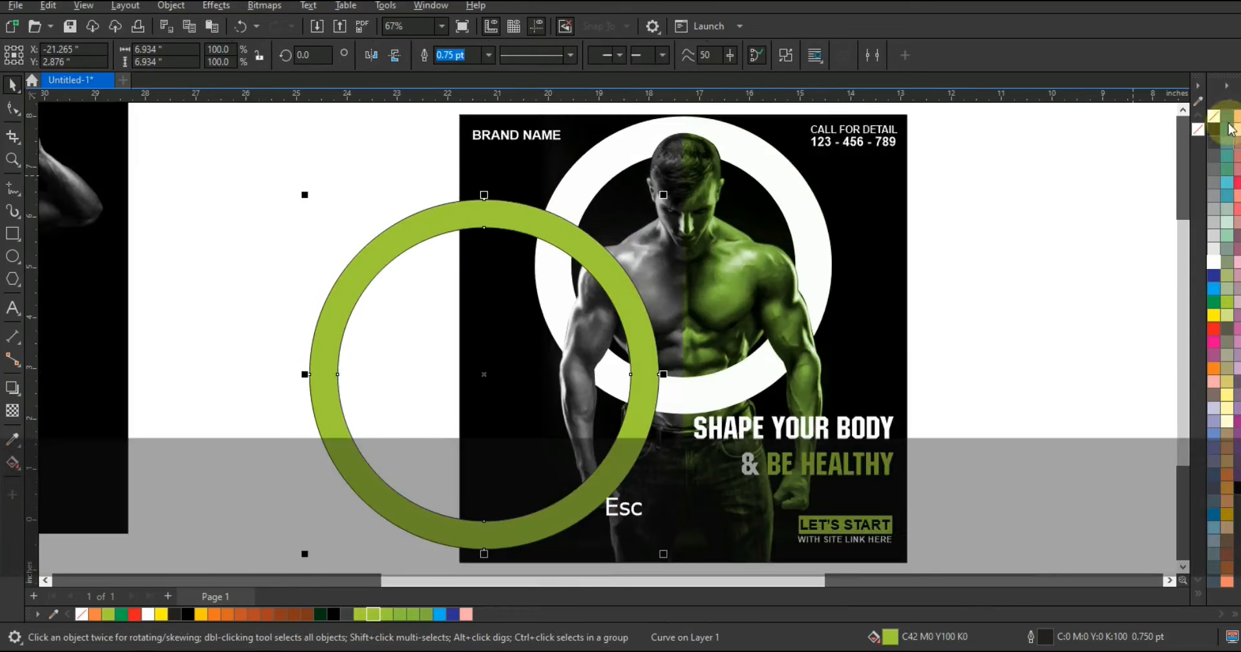
right_click(1215, 116)
Shrink the green ring to about 6.5 inches and position it across the poster's lower-left corner.
left_click_drag(622, 307, 661, 338)
left_click(697, 240)
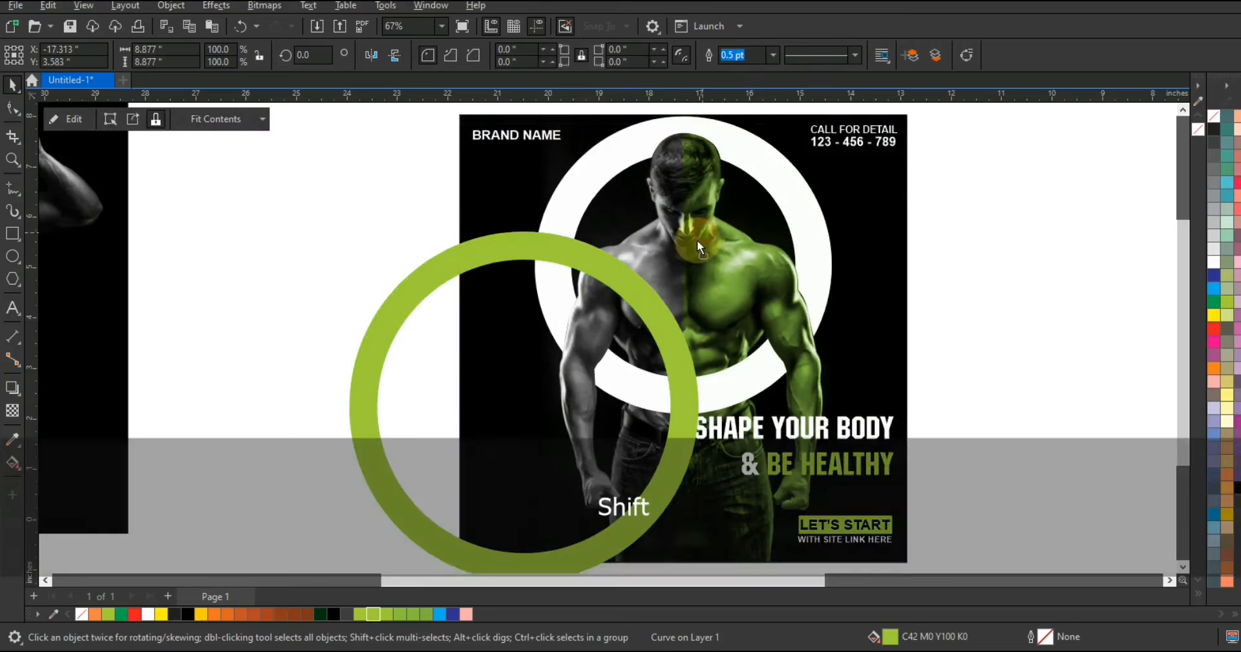
key("ctrl+z")
left_click_drag(698, 231, 697, 241)
left_click_drag(658, 349, 660, 363)
Place a much smaller copy of the green ring around the contact details at the poster's upper-right corner.
left_click_drag(435, 527, 813, 157)
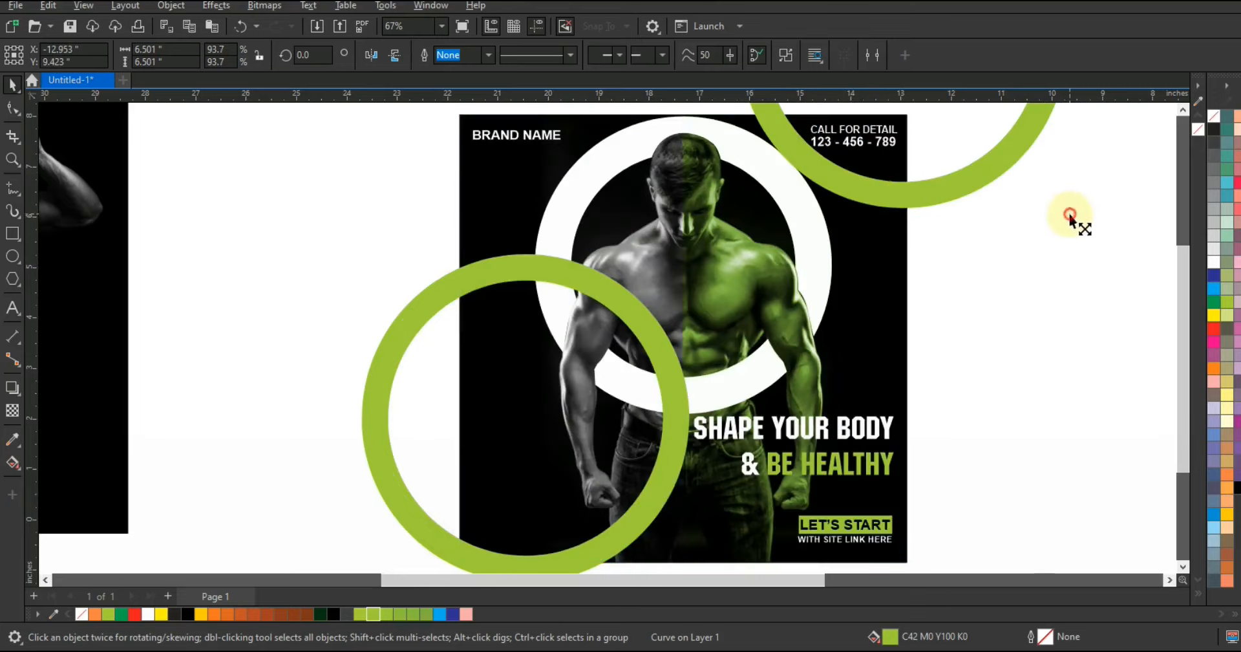
left_click_drag(1070, 216, 1062, 208)
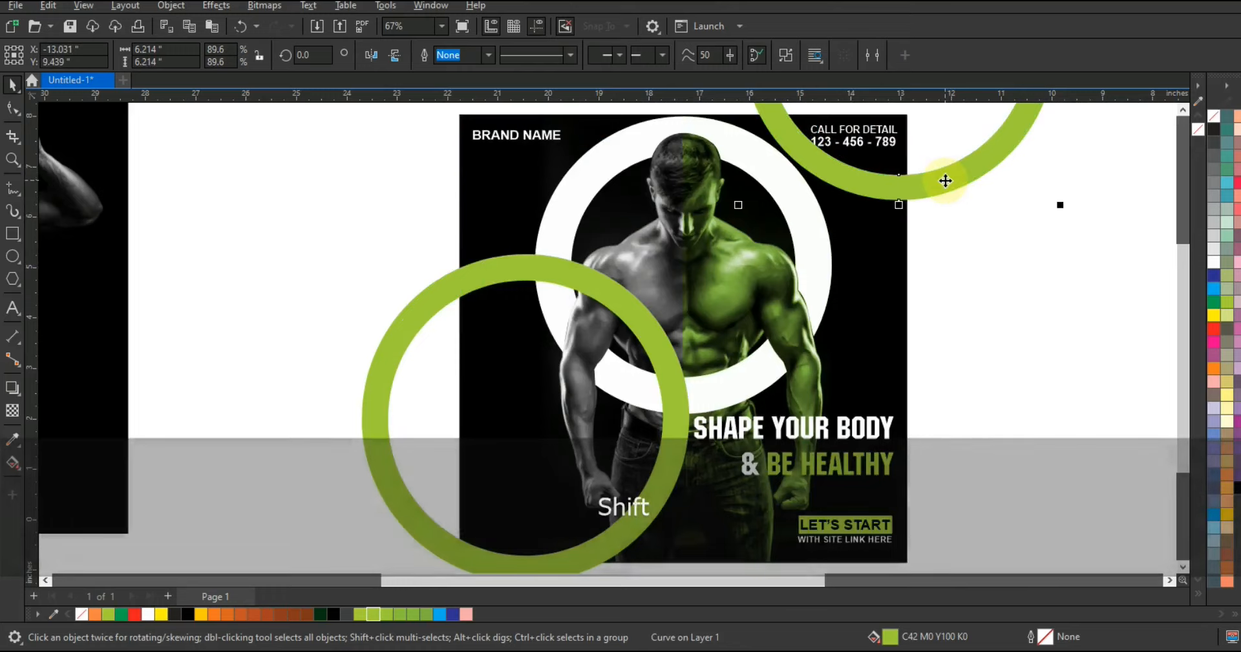
left_click_drag(1054, 215, 887, 188)
PowerClip both green rings inside the poster square and preview the design full-screen.
left_click(639, 308, "shift")
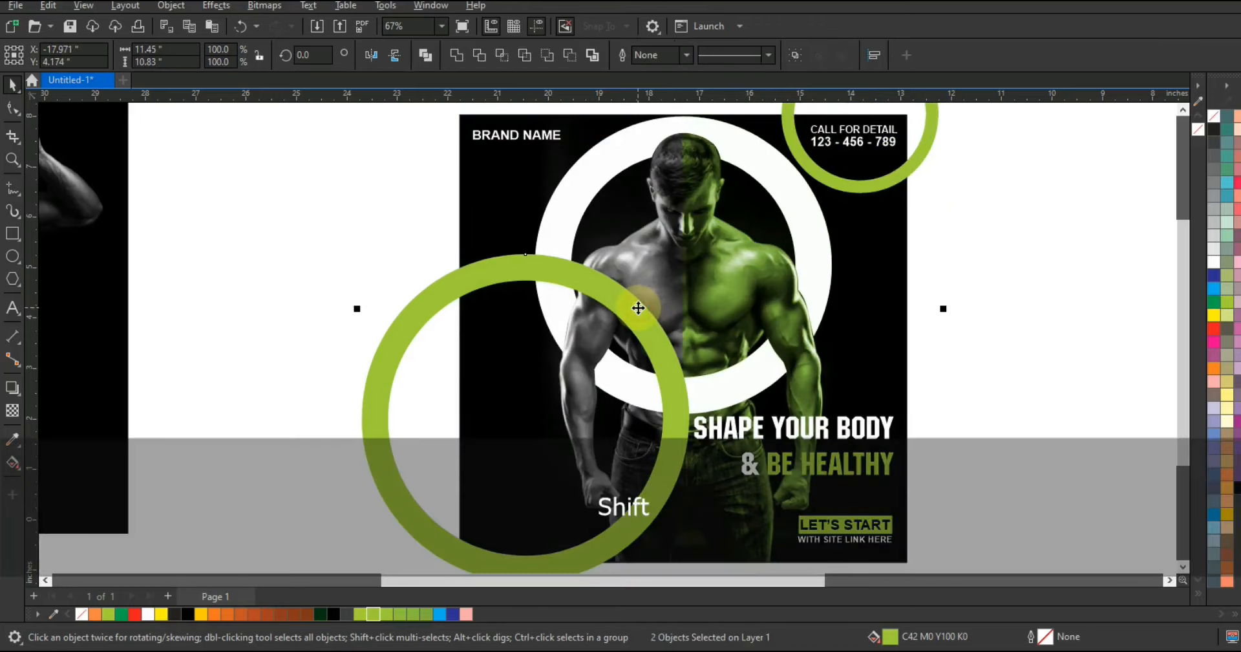
right_click(639, 308)
left_click(713, 418)
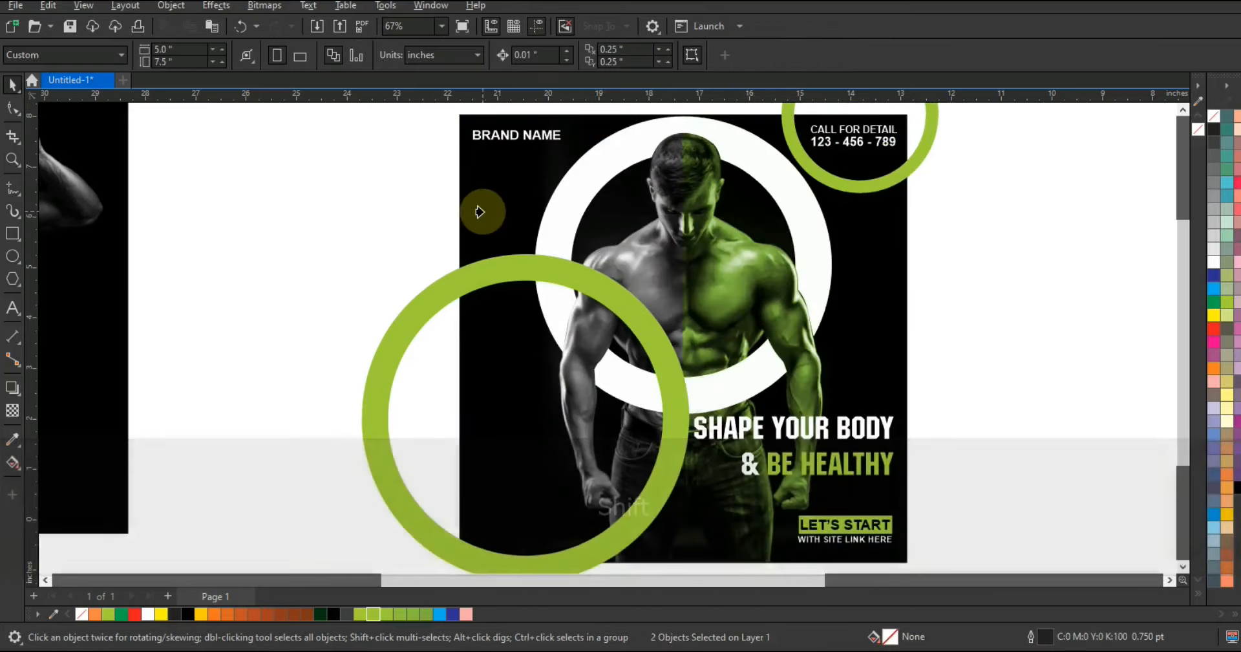
left_click(480, 208)
left_click(964, 303)
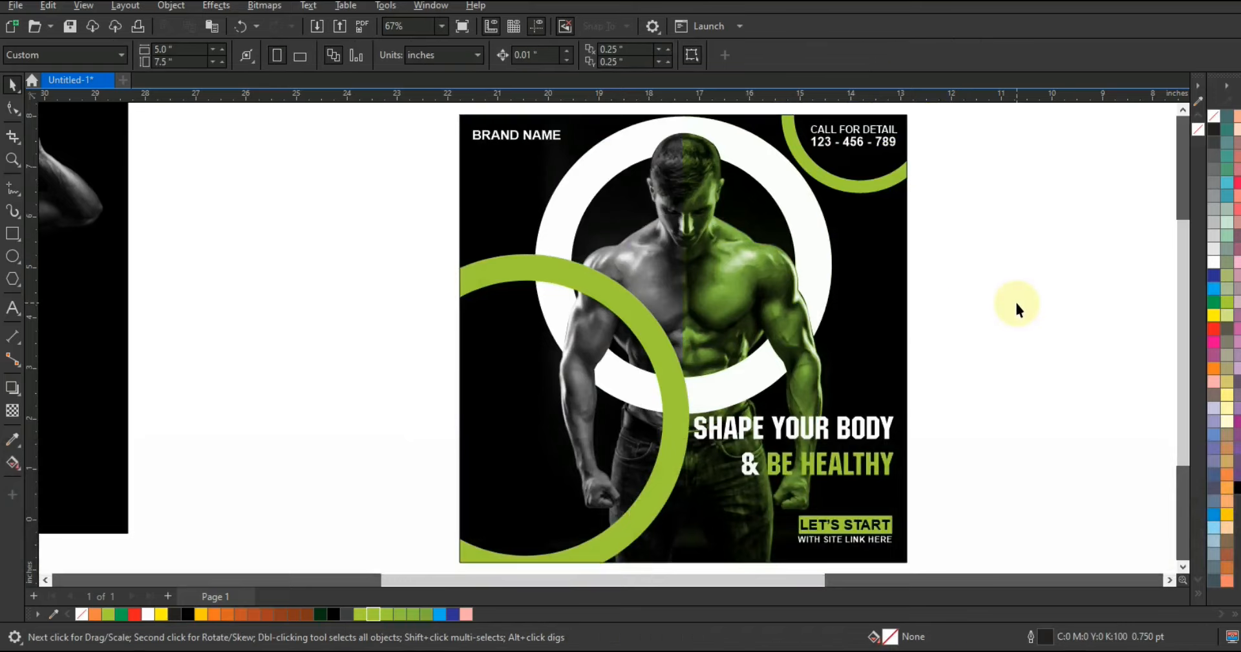
key("F9")
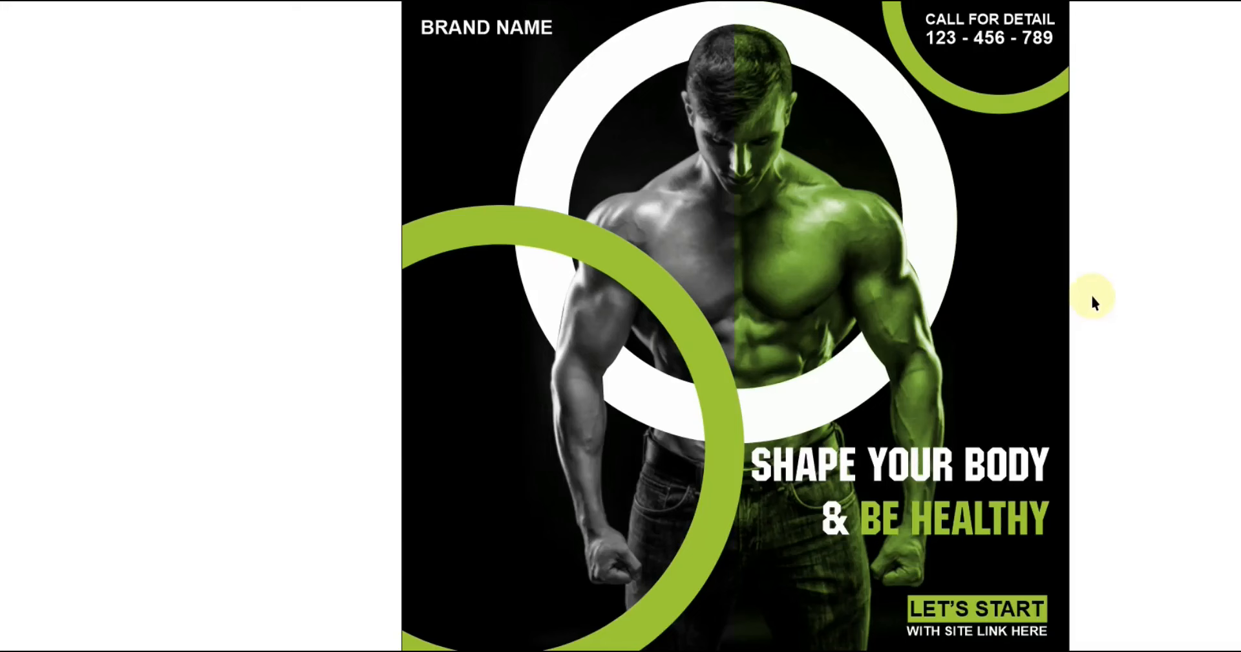